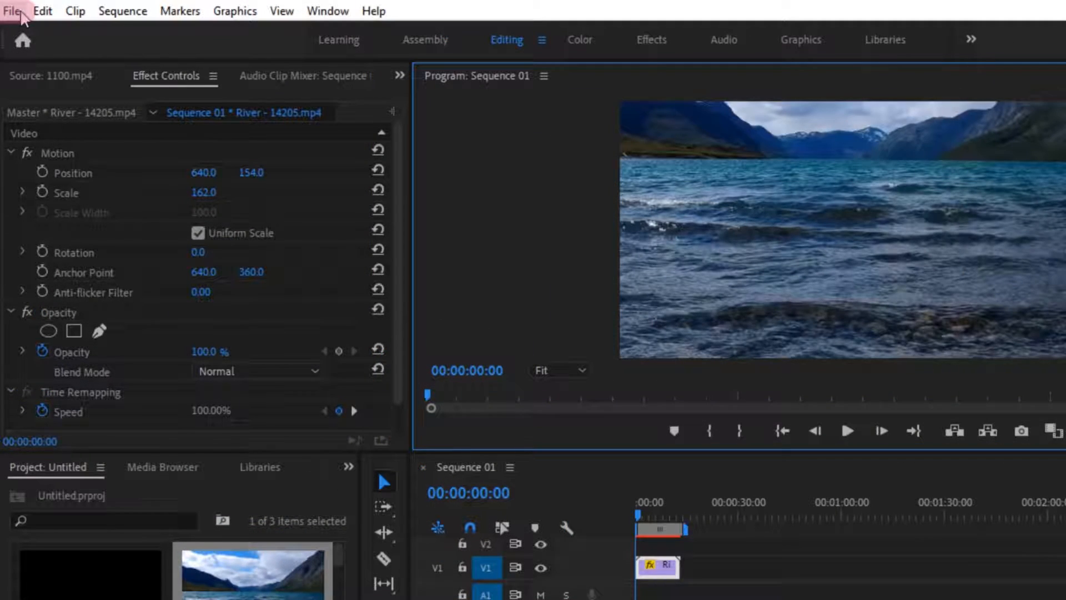
# Create legacy title 'Title 02', hide the background video, and widen the title canvas
pyautogui.click(17, 10)
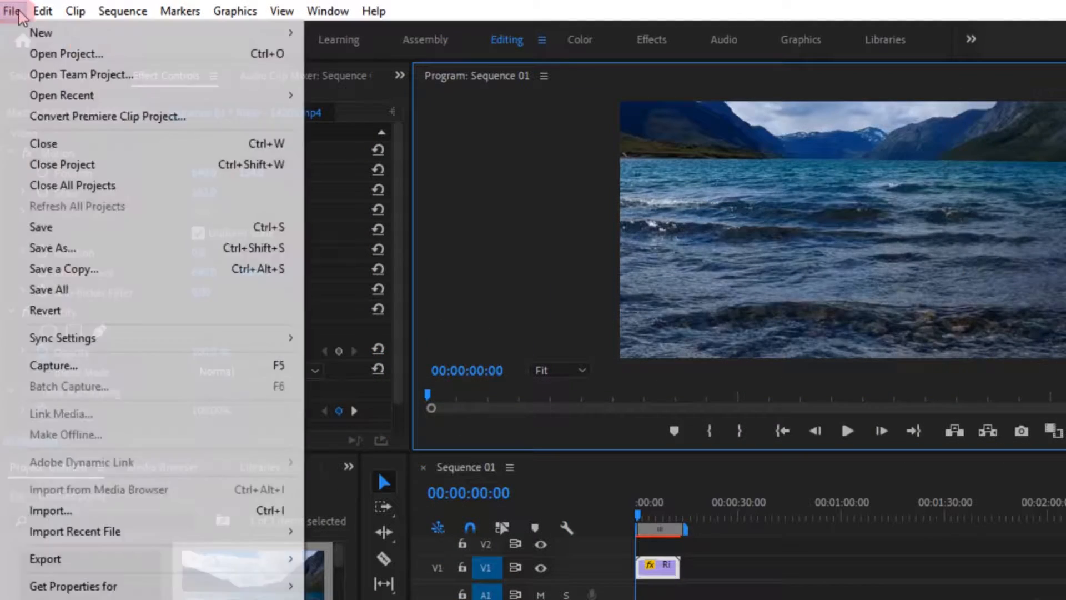
pyautogui.moveTo(142, 39)
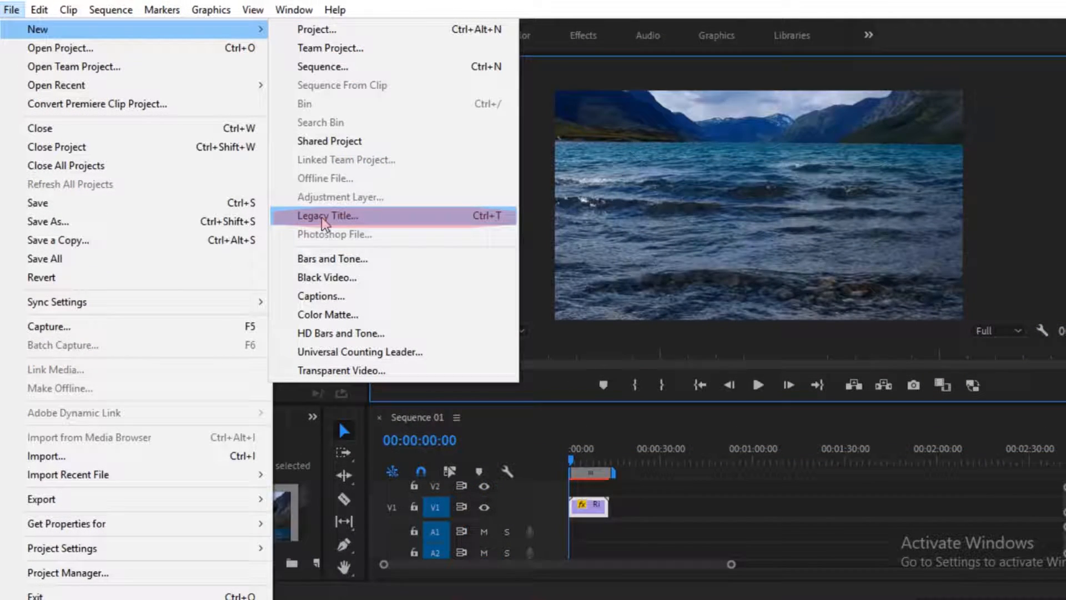
pyautogui.click(321, 217)
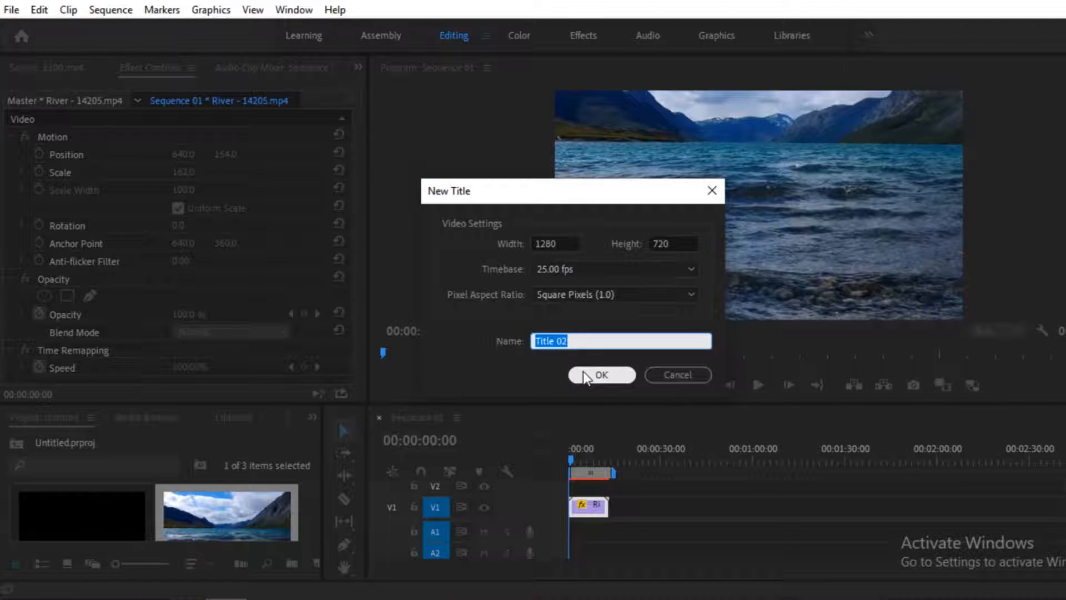
pyautogui.click(583, 370)
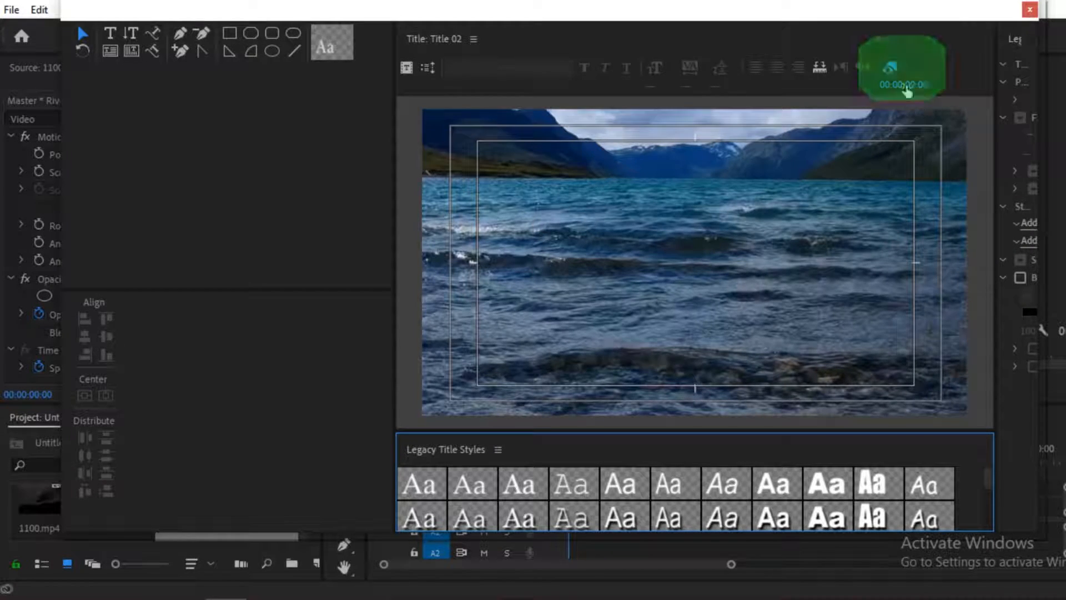
pyautogui.click(891, 78)
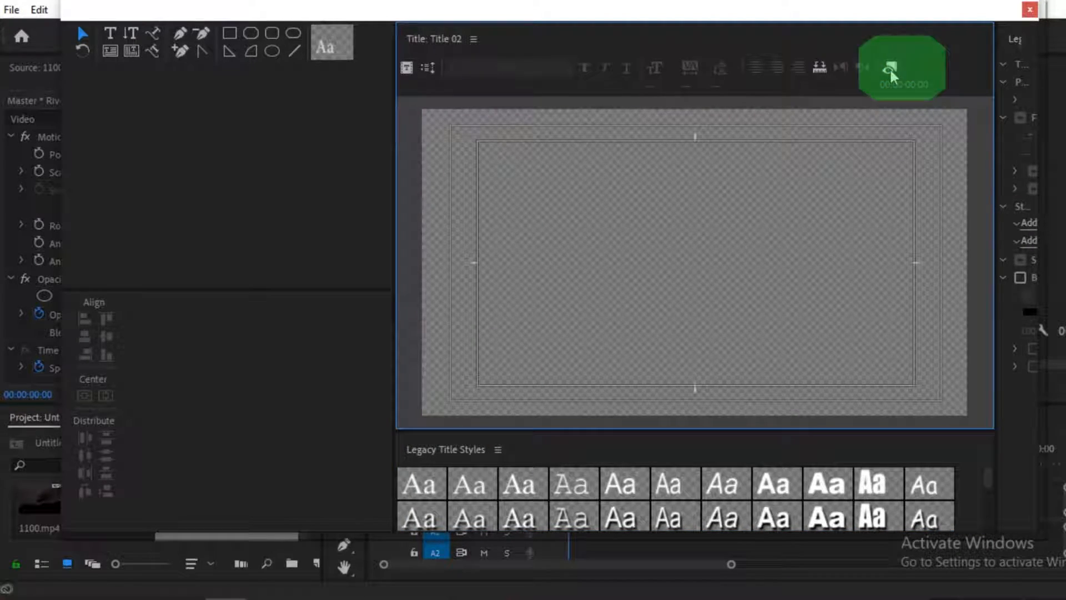
pyautogui.moveTo(394, 243); pyautogui.dragTo(289, 244)
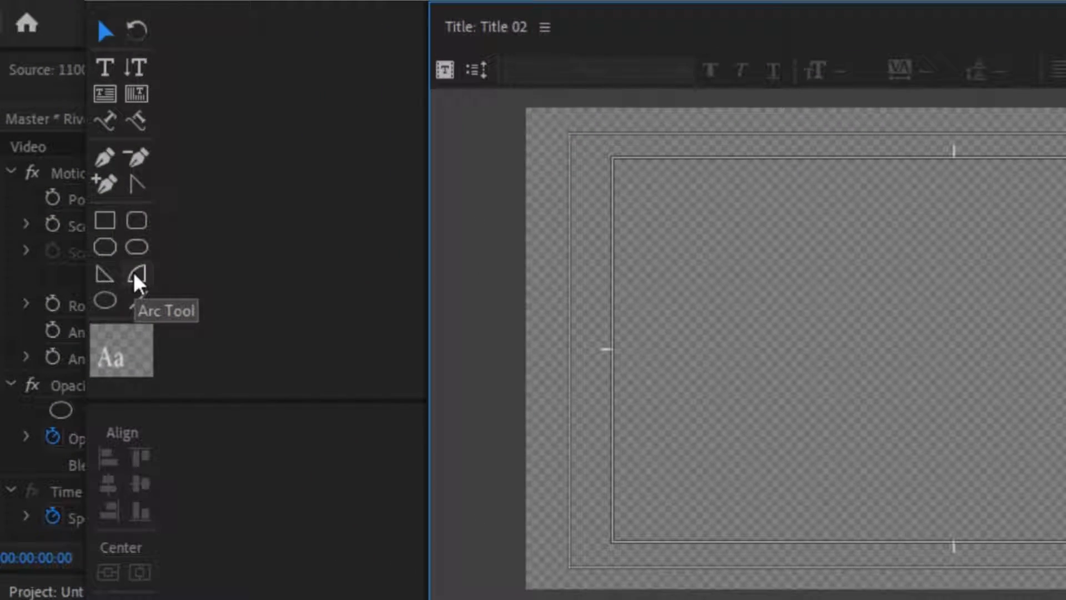
# Draw a white quarter-circle, then duplicate, rotate, and butt the copy against its corner
pyautogui.click(135, 273)
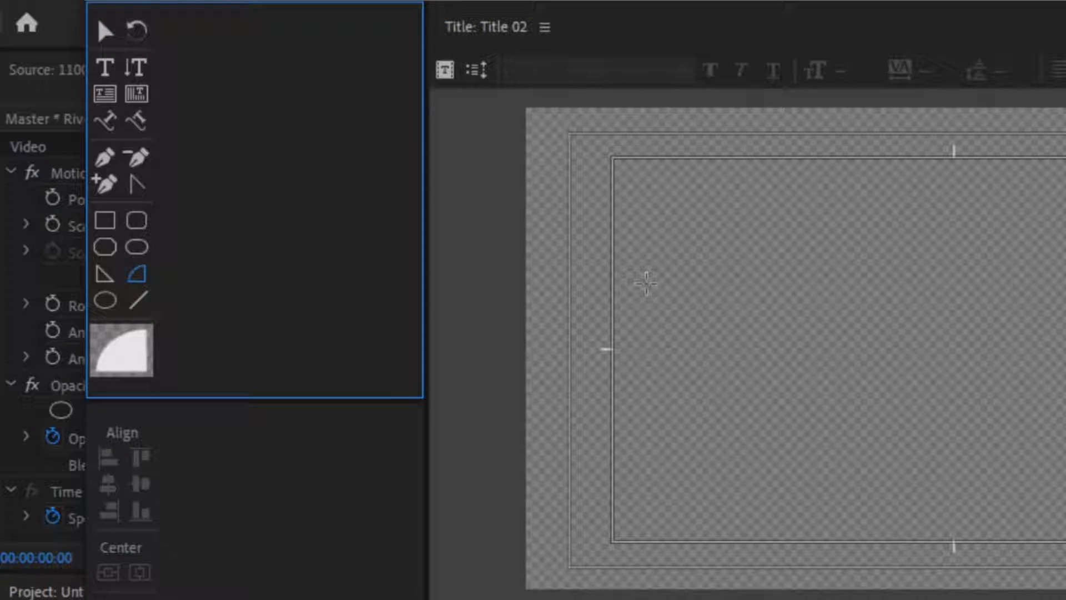
pyautogui.moveTo(633, 276); pyautogui.dragTo(700, 334)
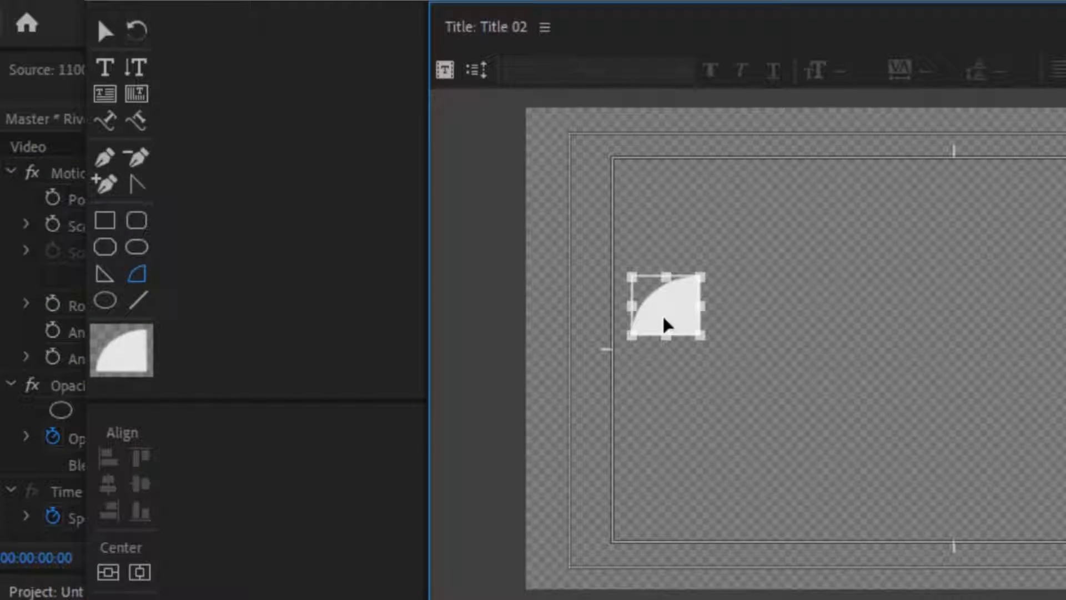
pyautogui.moveTo(669, 317); pyautogui.dragTo(721, 352)
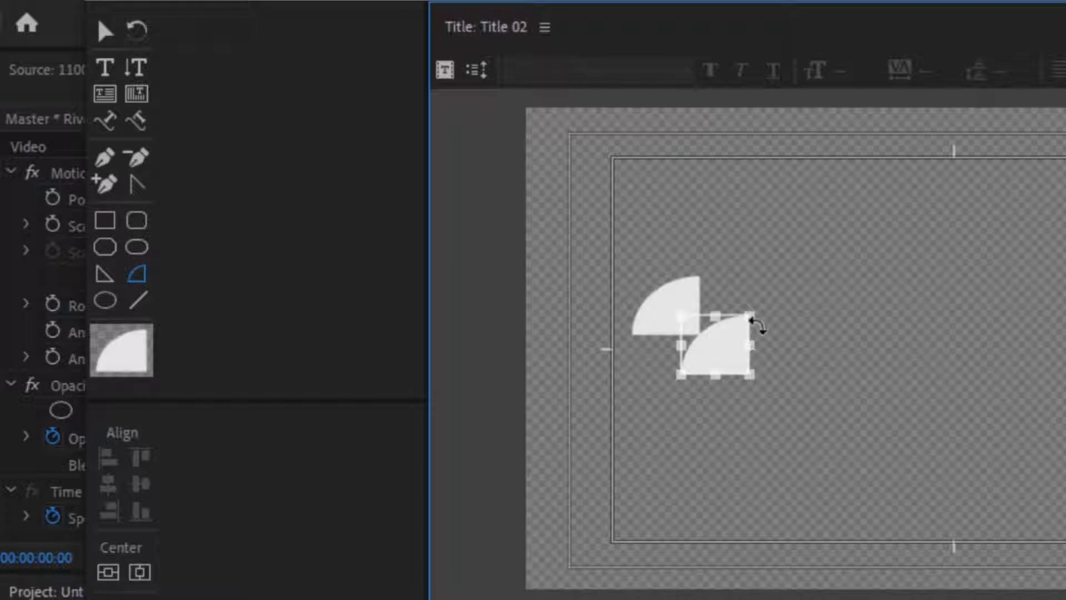
pyautogui.moveTo(761, 326); pyautogui.dragTo(624, 434)
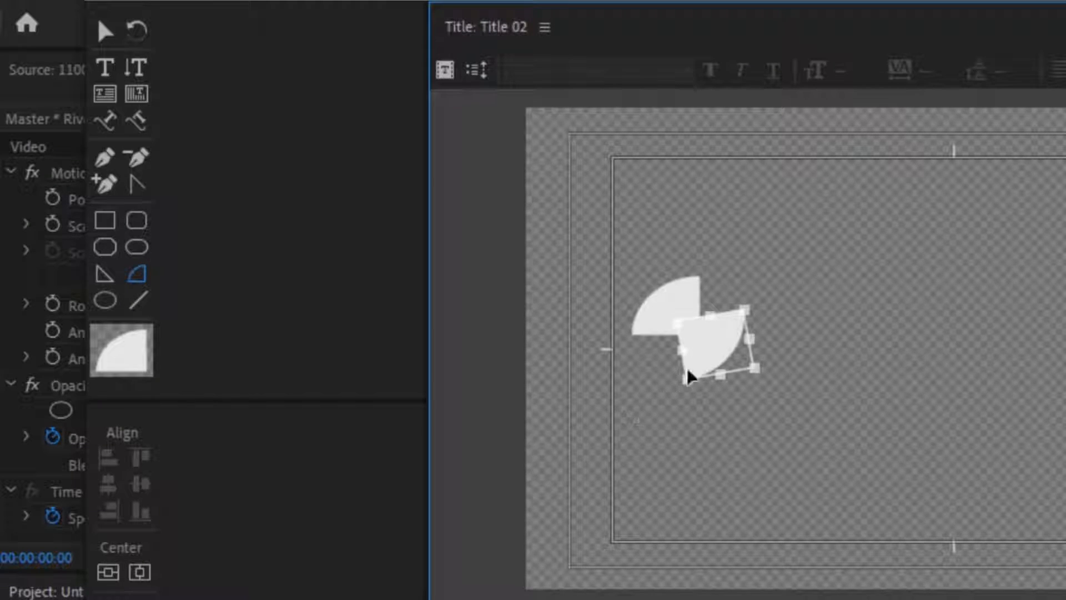
pyautogui.moveTo(717, 347); pyautogui.dragTo(782, 390)
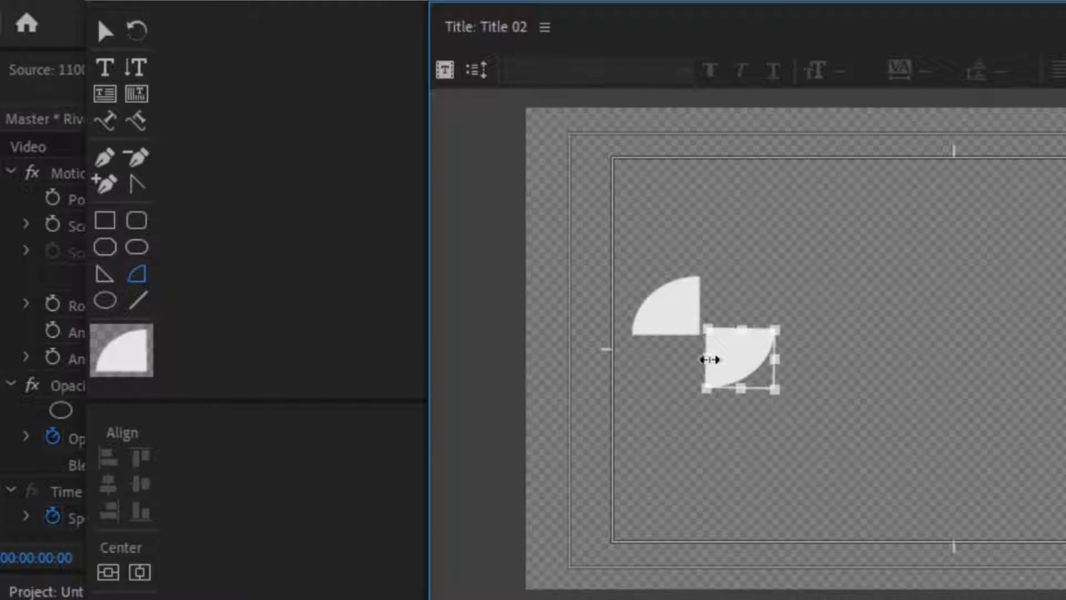
pyautogui.moveTo(731, 359); pyautogui.dragTo(724, 366)
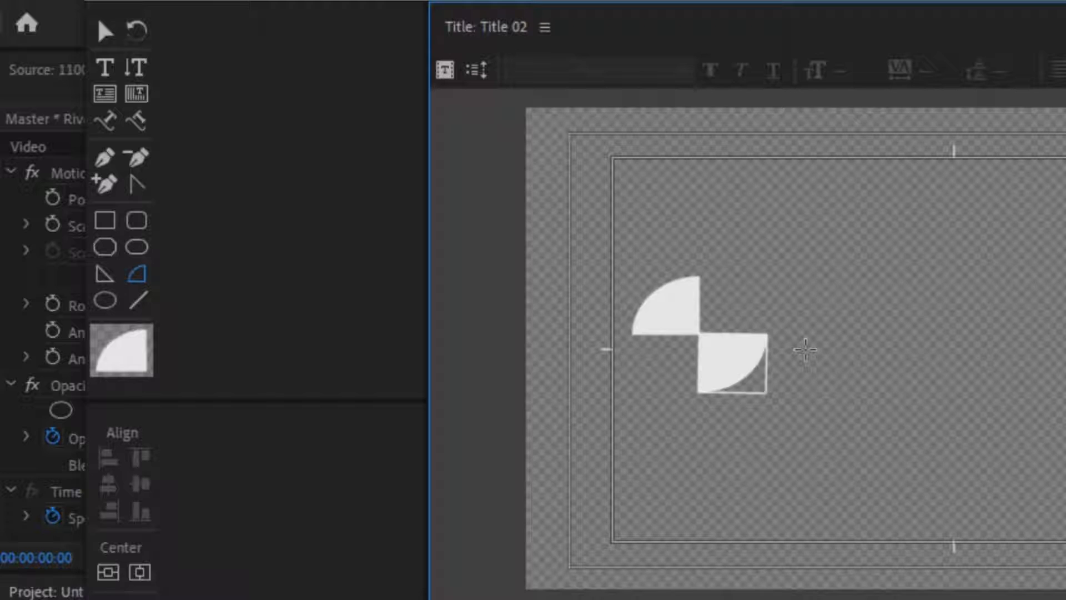
# Type 'ZK' over the quarter-circles and set its font to Script MT
pyautogui.click(96, 67)
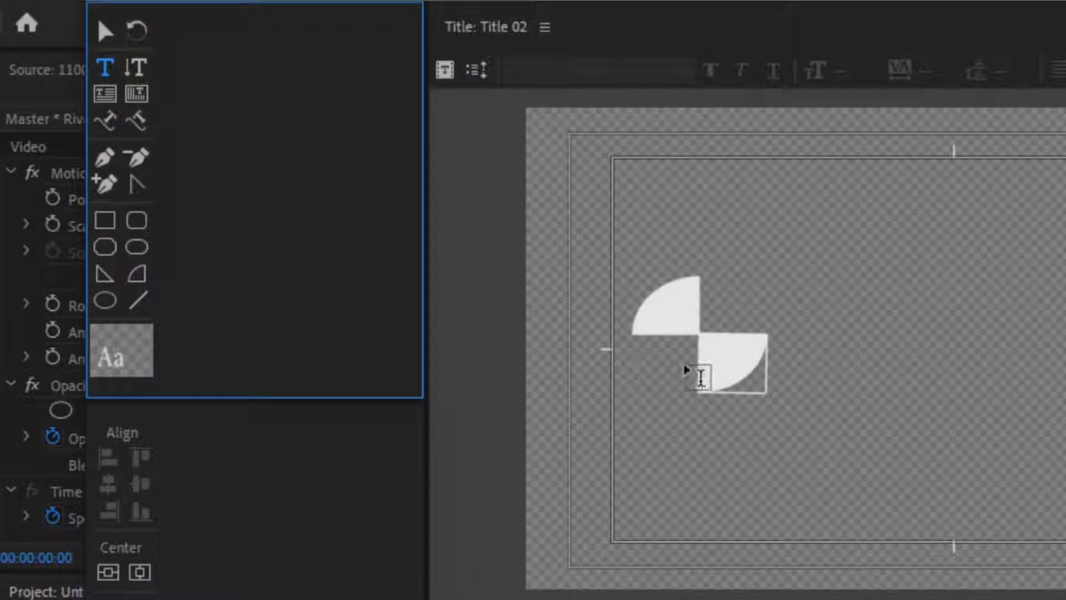
pyautogui.click(645, 368)
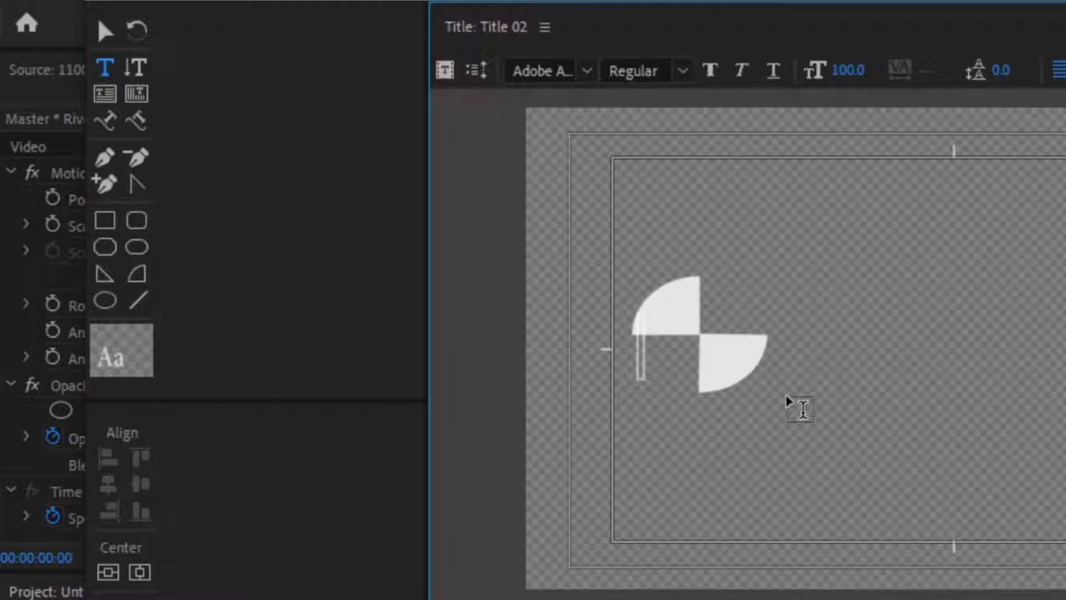
pyautogui.write('4')
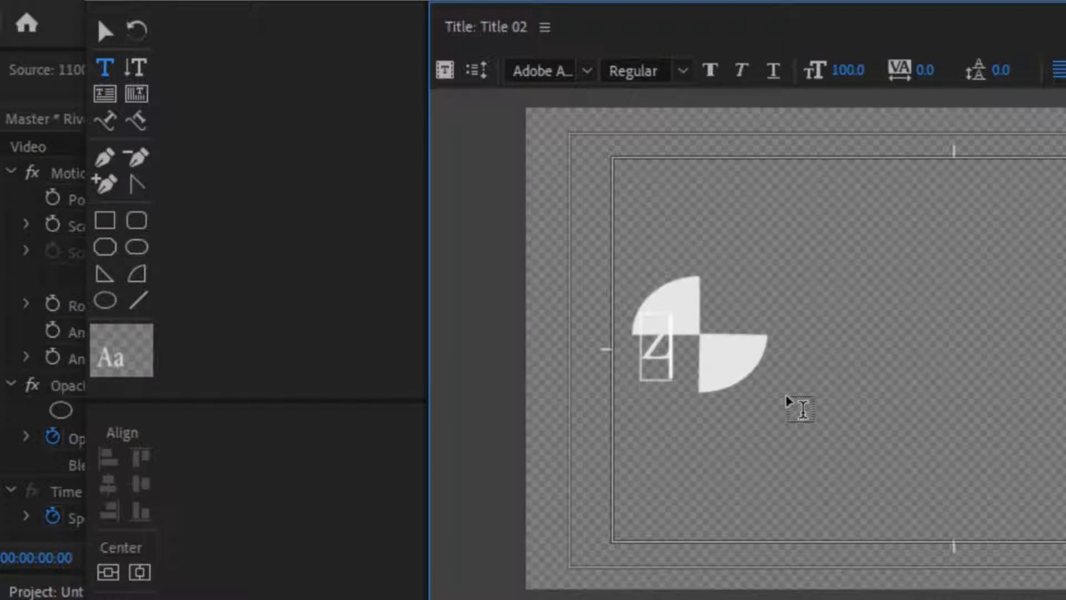
pyautogui.write('K')
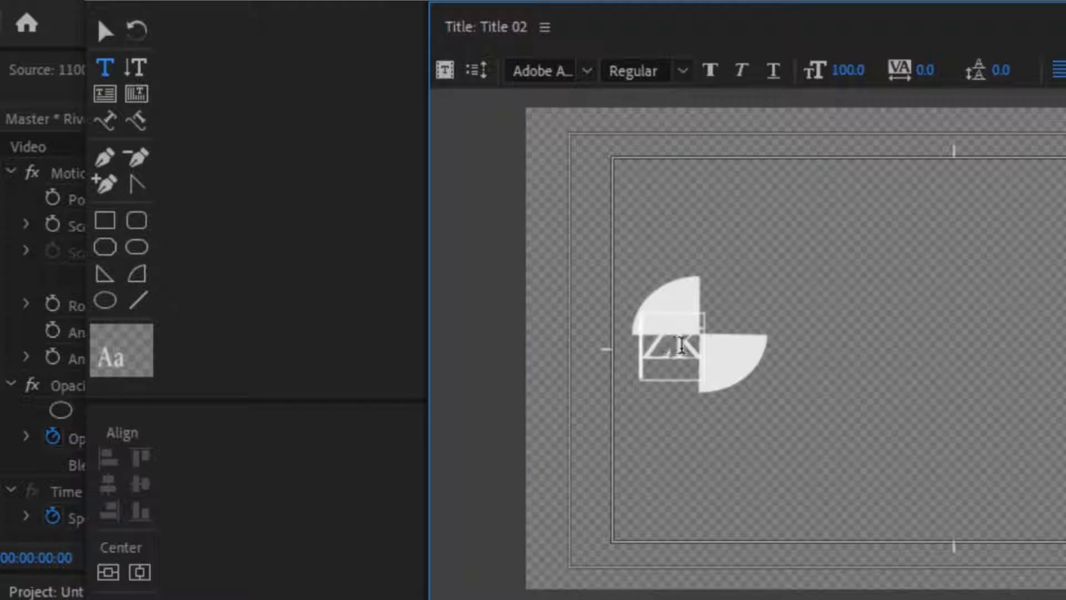
pyautogui.moveTo(641, 345); pyautogui.dragTo(703, 345)
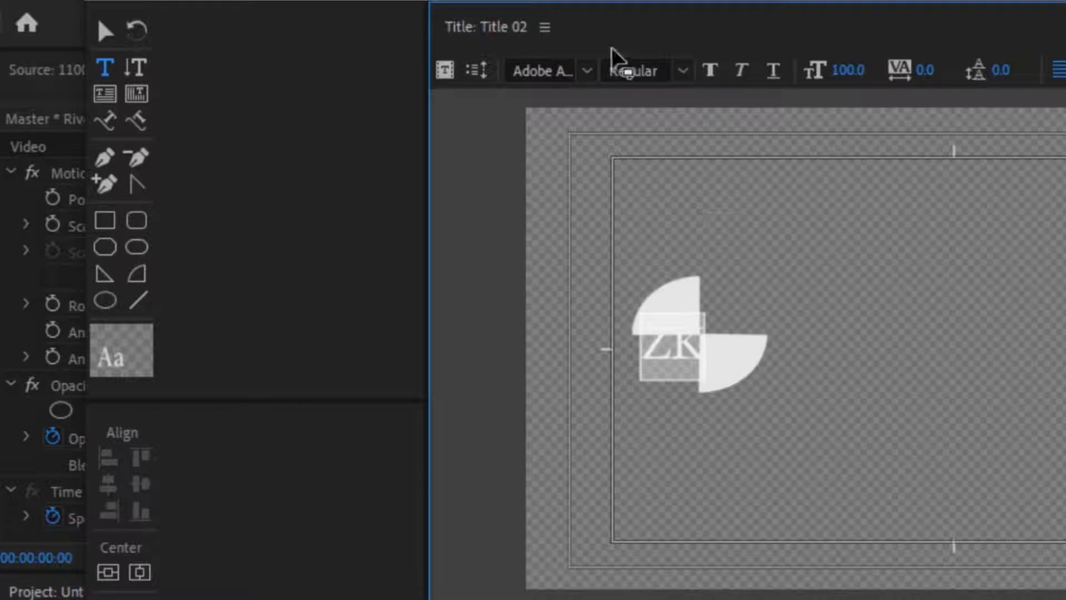
pyautogui.click(590, 74)
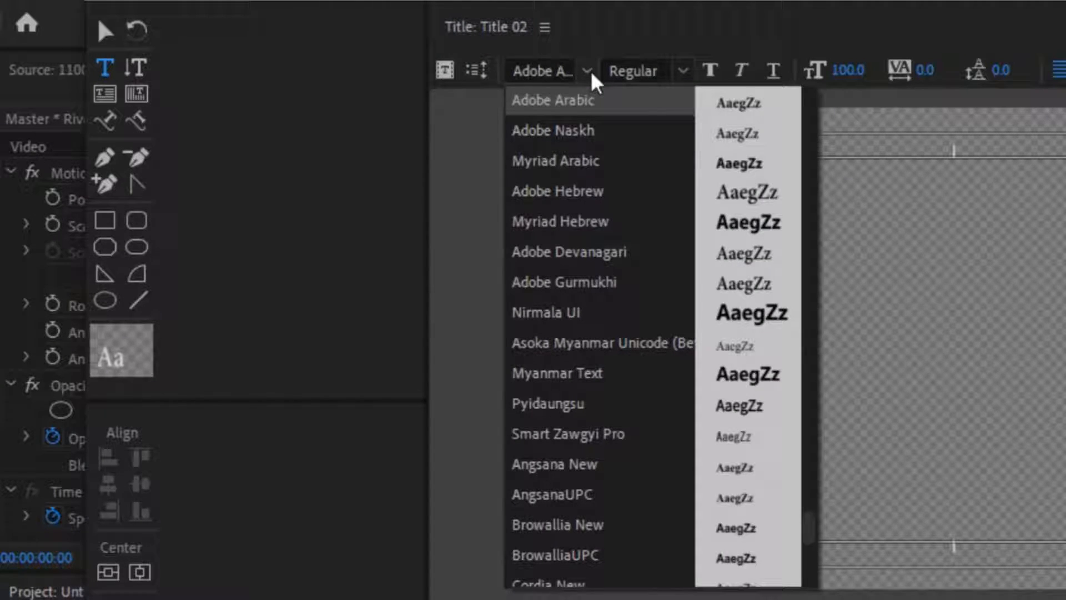
pyautogui.click(561, 72)
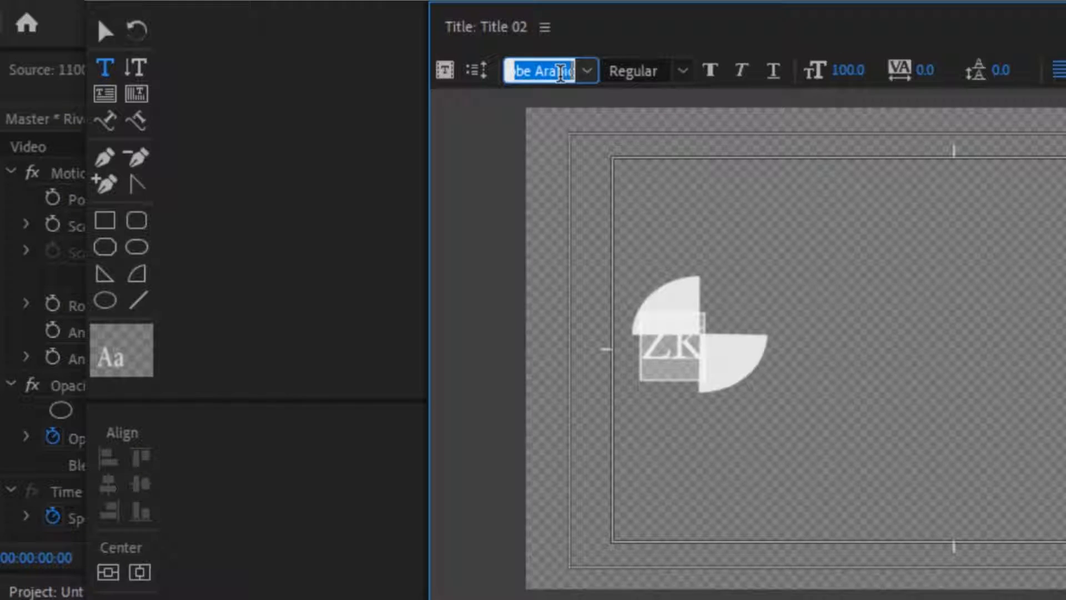
pyautogui.write('Scri')
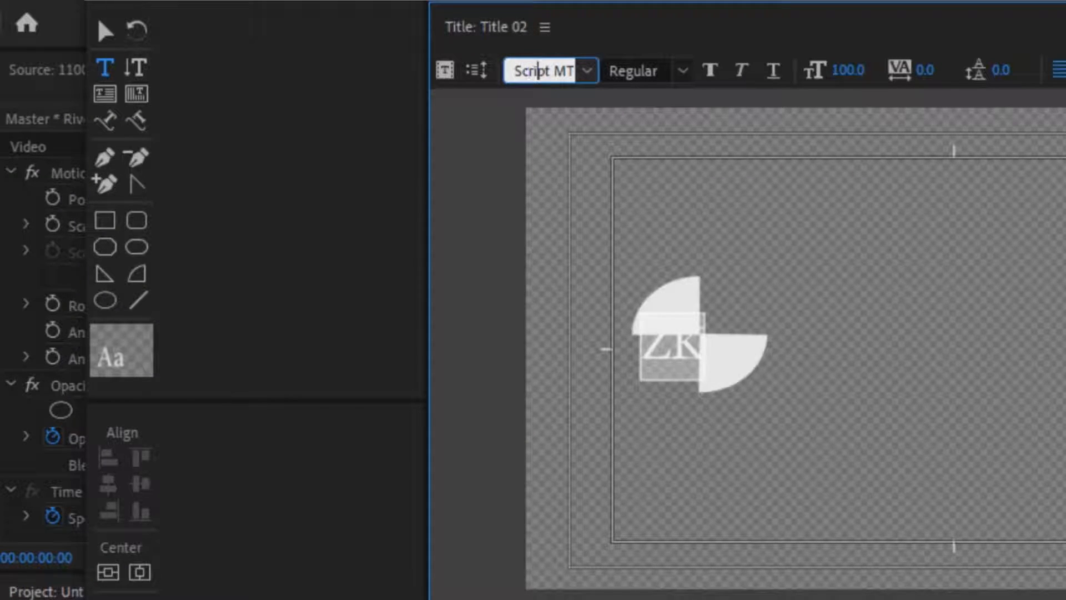
pyautogui.write('pt')
pyautogui.press('Return')
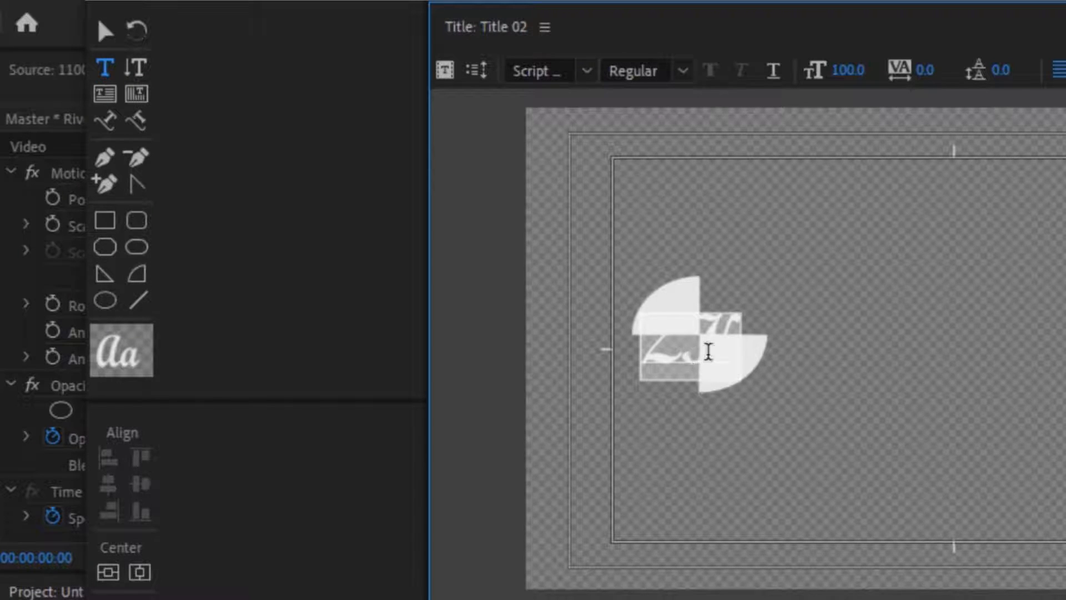
# Move the ZK text left and down over the arcs and narrow its box
pyautogui.click(105, 32)
pyautogui.moveTo(697, 347); pyautogui.dragTo(650, 375)
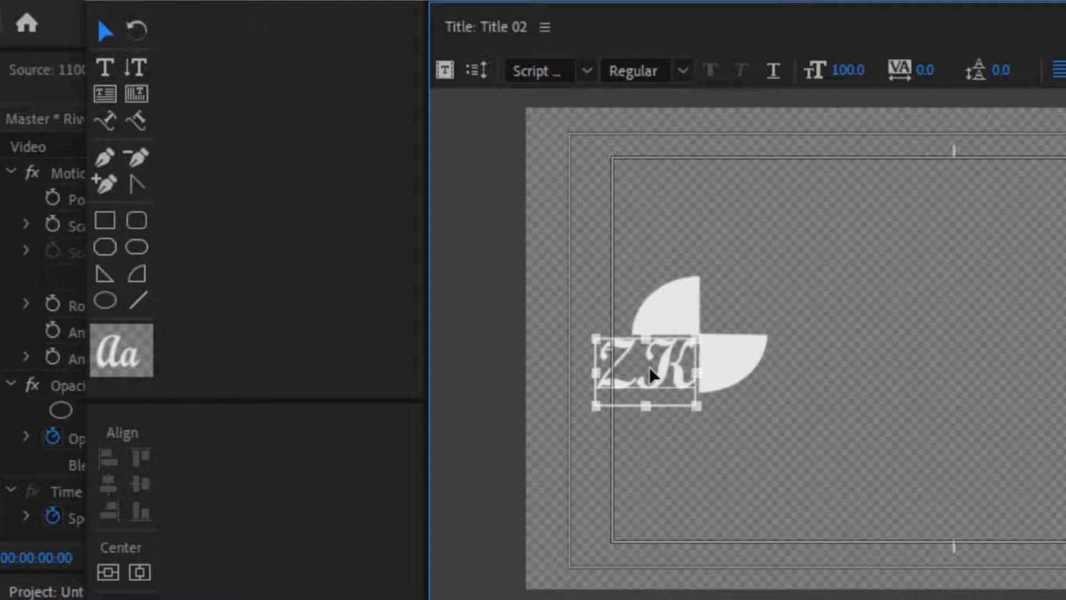
pyautogui.moveTo(599, 374); pyautogui.dragTo(633, 371)
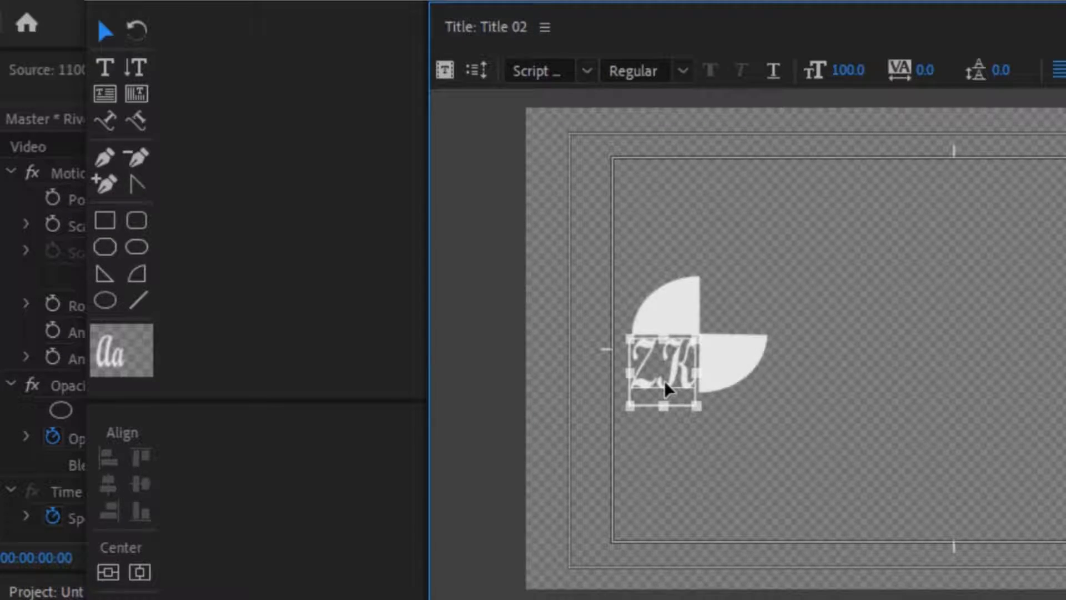
# Fill the ZK text a saturated blue and narrow its box slightly
pyautogui.click(1065, 478)
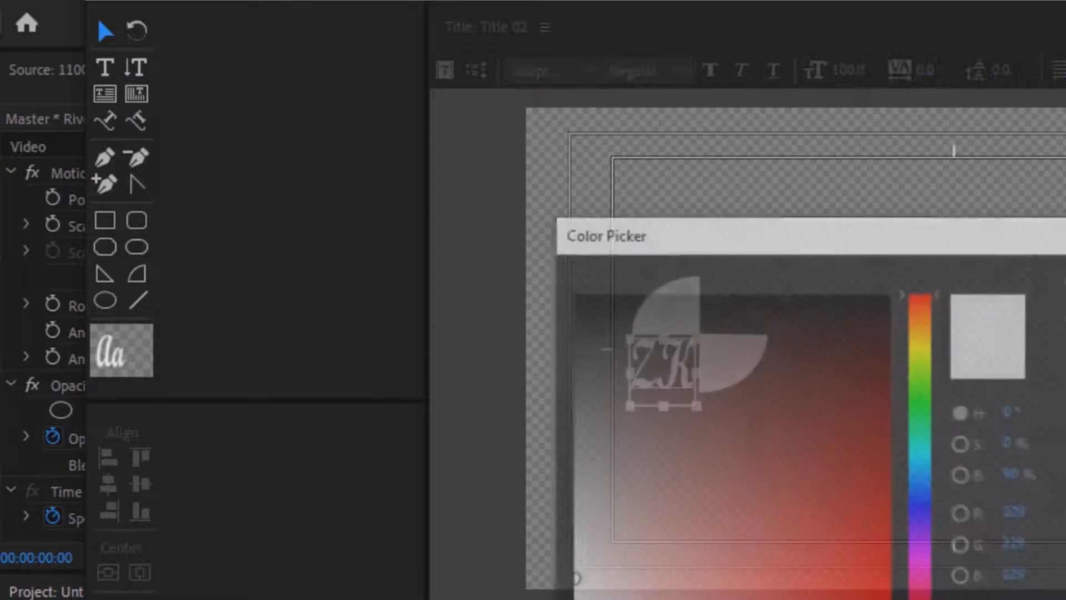
pyautogui.click(922, 465)
pyautogui.click(922, 473)
pyautogui.click(869, 519)
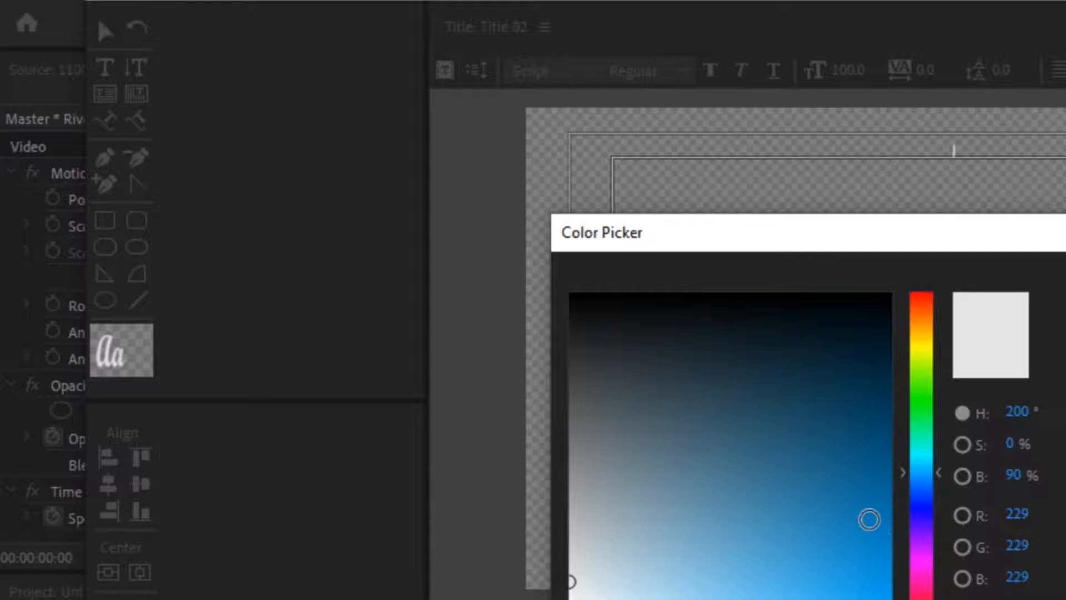
pyautogui.click(1065, 305)
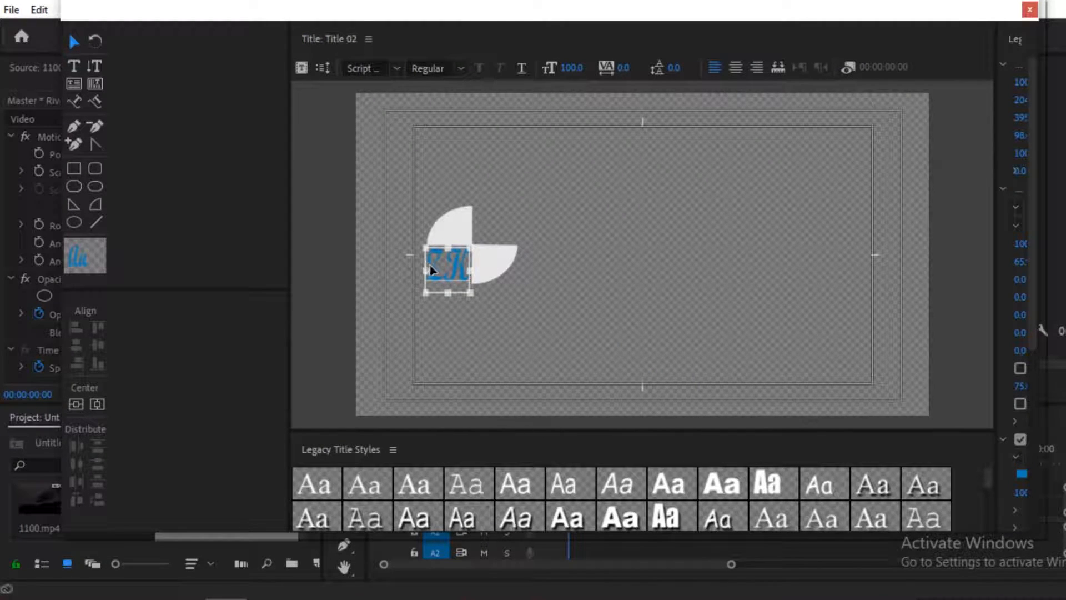
pyautogui.click(430, 271)
pyautogui.moveTo(431, 272); pyautogui.dragTo(431, 272)
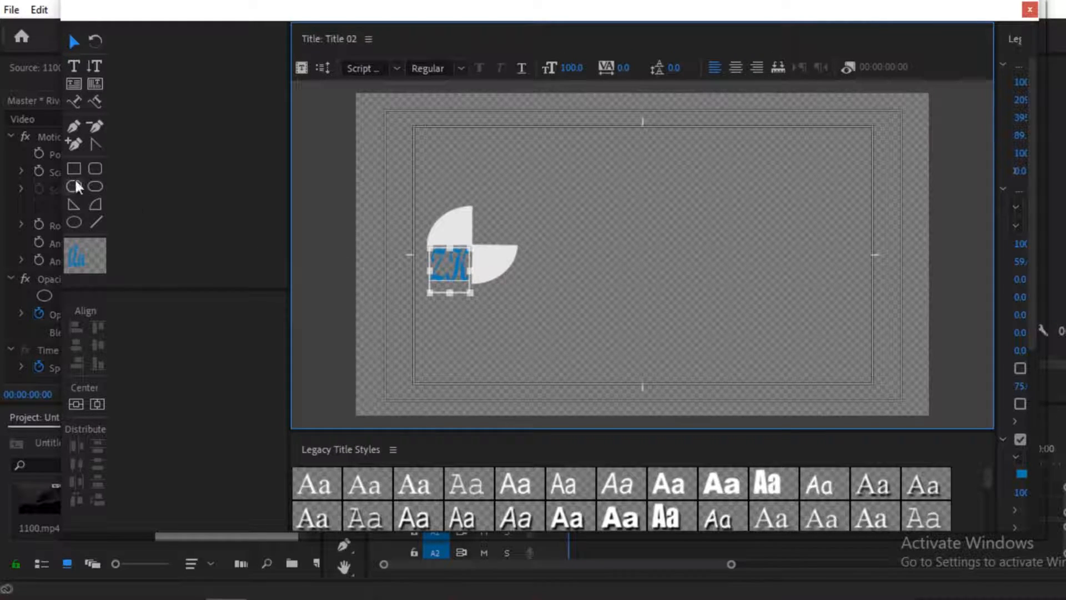
# Type 'SK' in the empty upper-right quadrant, then move and shrink it to fit
pyautogui.click(73, 65)
pyautogui.click(445, 267)
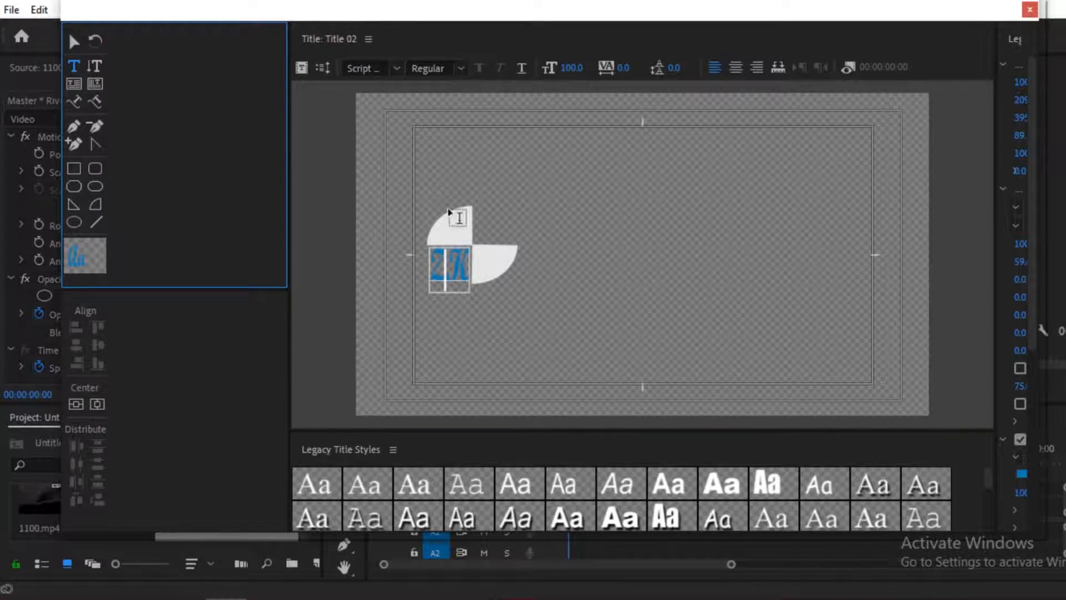
pyautogui.click(481, 223)
pyautogui.write('SK')
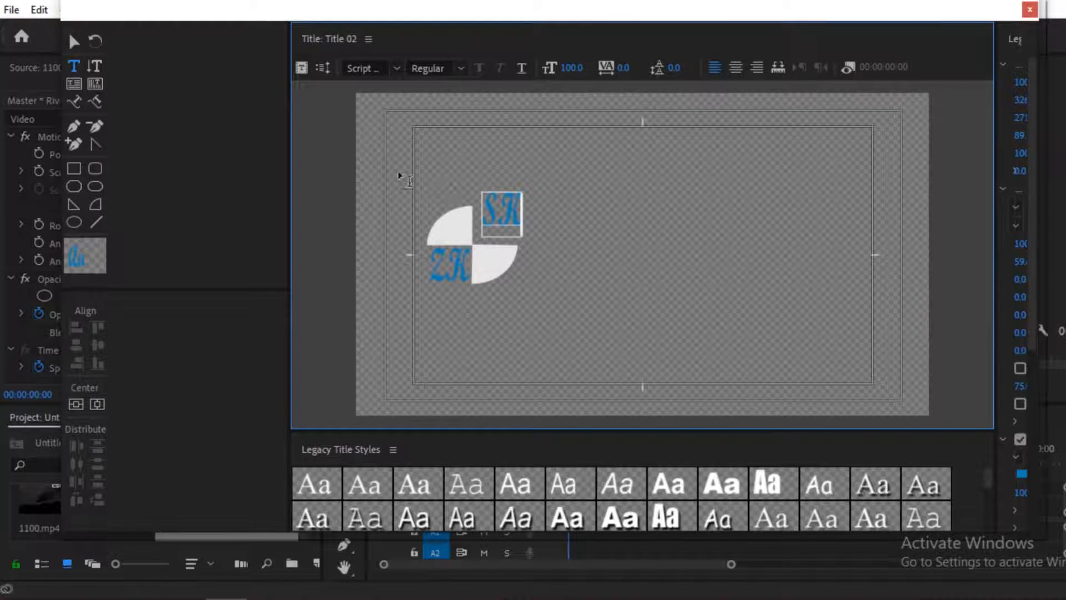
pyautogui.click(74, 41)
pyautogui.moveTo(497, 211); pyautogui.dragTo(492, 222)
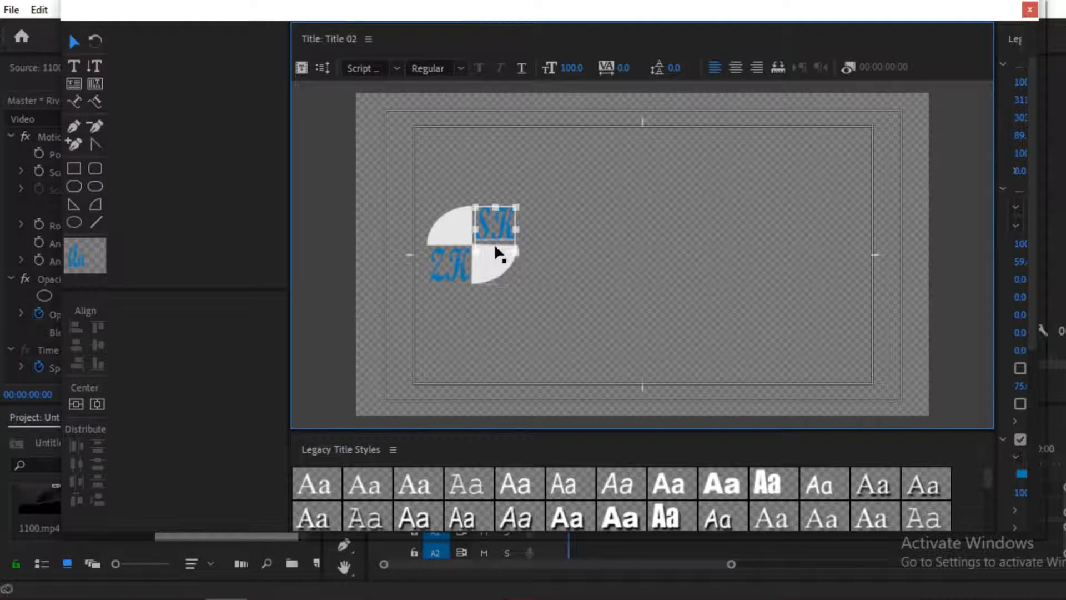
pyautogui.moveTo(493, 250); pyautogui.dragTo(496, 249)
pyautogui.click(454, 280)
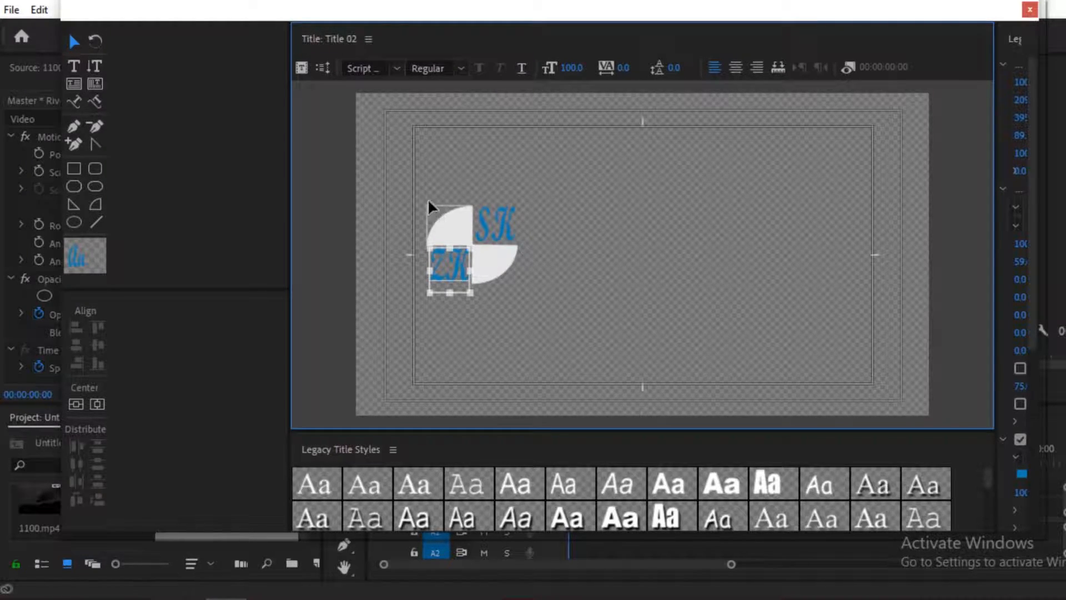
# Fill the top-left quarter circle bright yellow FBF809
pyautogui.click(426, 202)
pyautogui.click(427, 205)
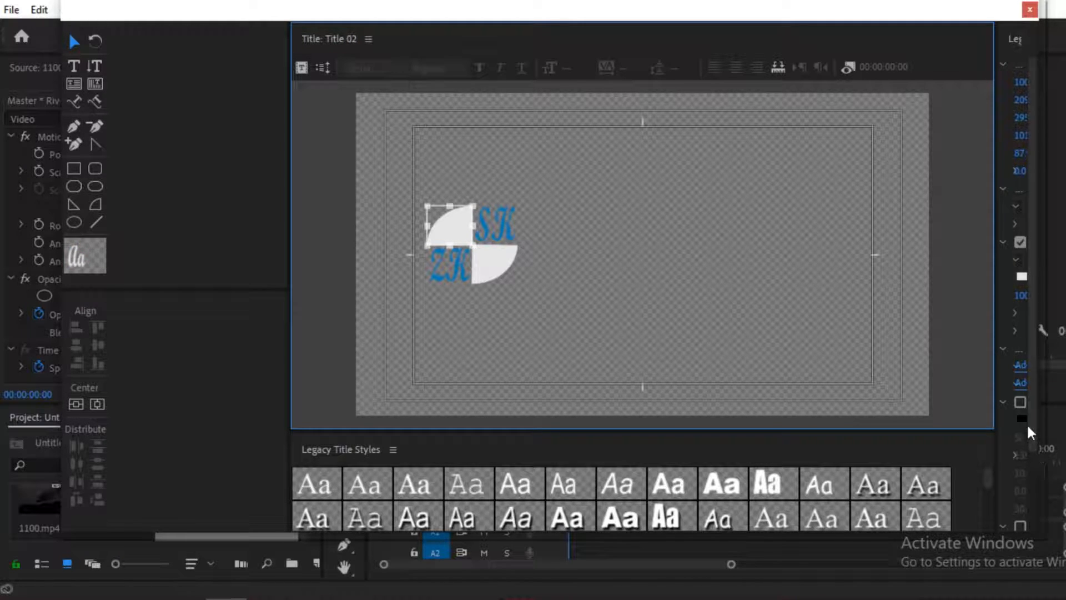
pyautogui.click(1021, 276)
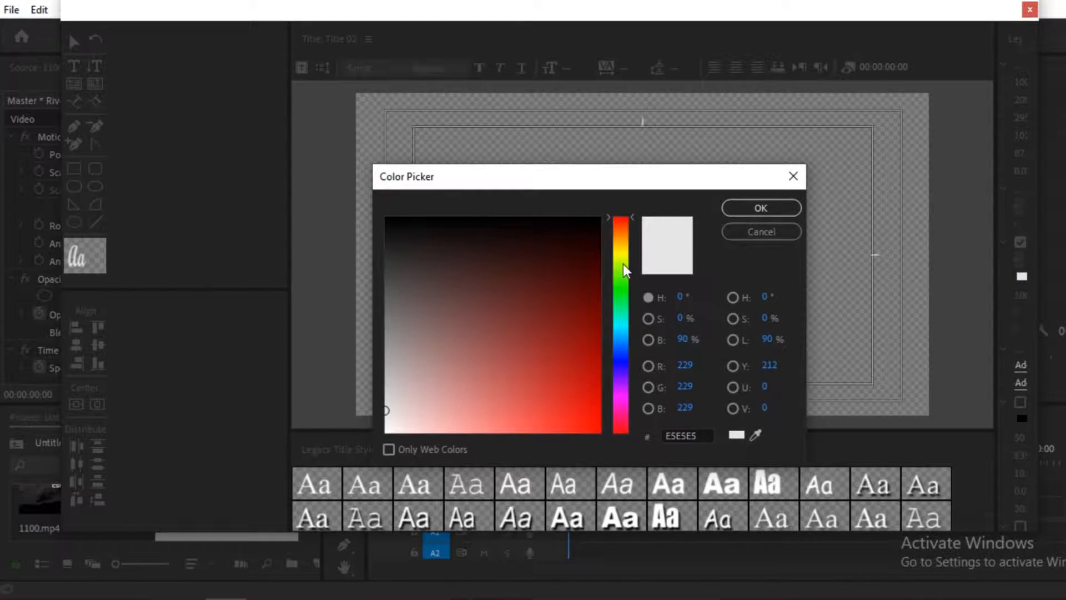
pyautogui.moveTo(621, 264); pyautogui.dragTo(621, 253)
pyautogui.moveTo(598, 417); pyautogui.dragTo(593, 428)
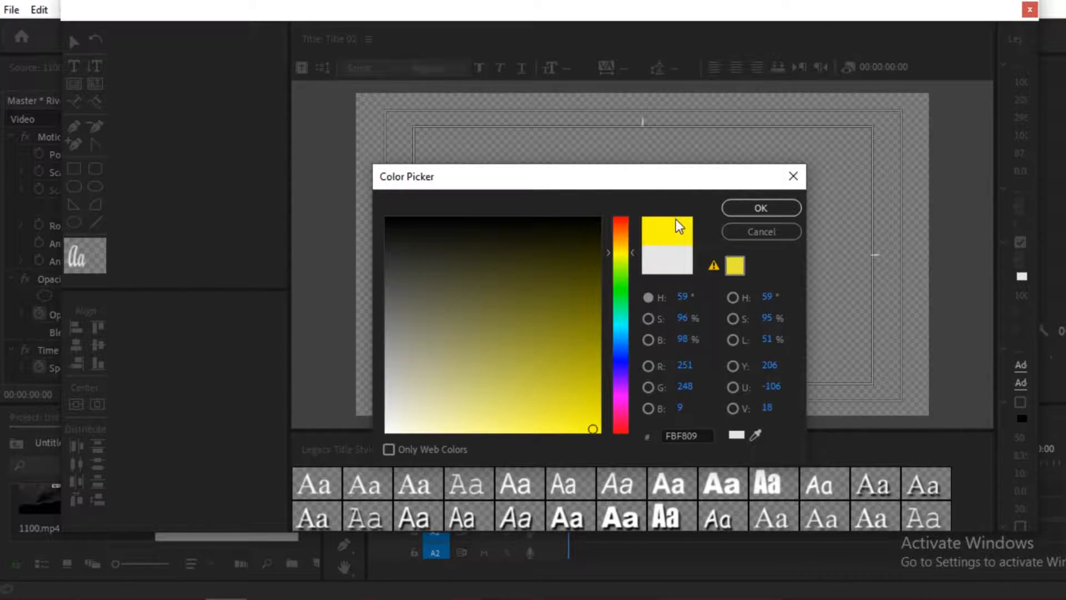
pyautogui.click(732, 207)
# Copy the yellow hex code and paste it into the bottom-right quarter circle's fill
pyautogui.click(450, 243)
pyautogui.press('a')
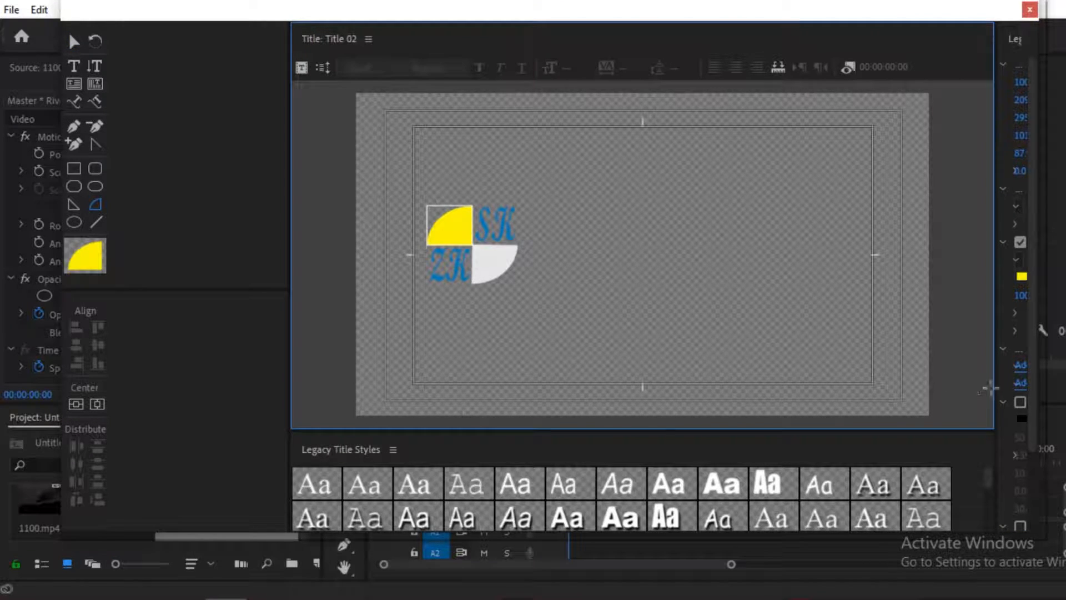
pyautogui.click(1021, 276)
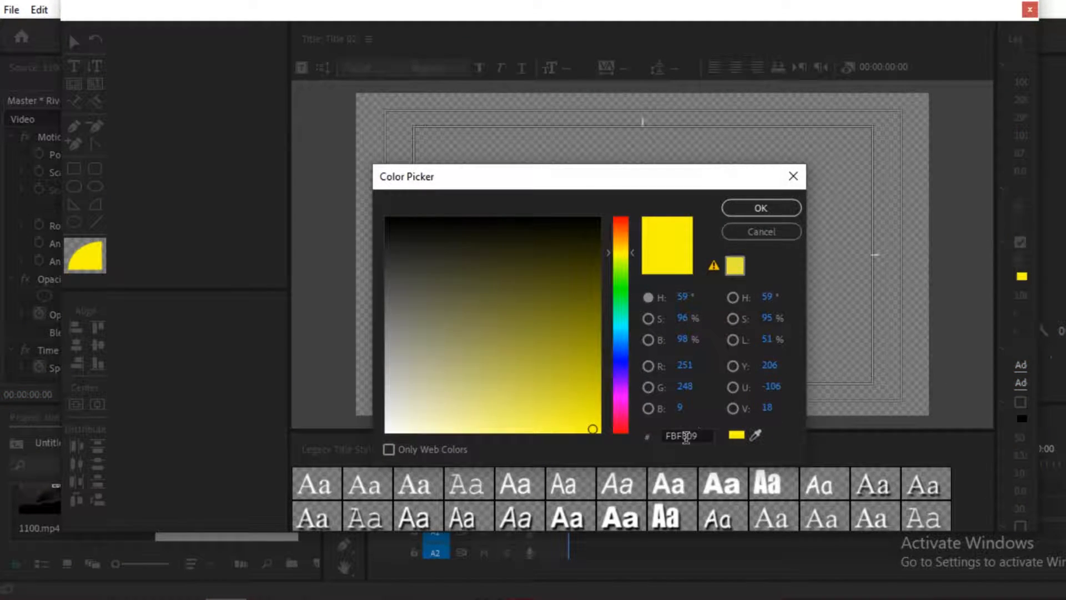
pyautogui.click(708, 437)
pyautogui.click(793, 176)
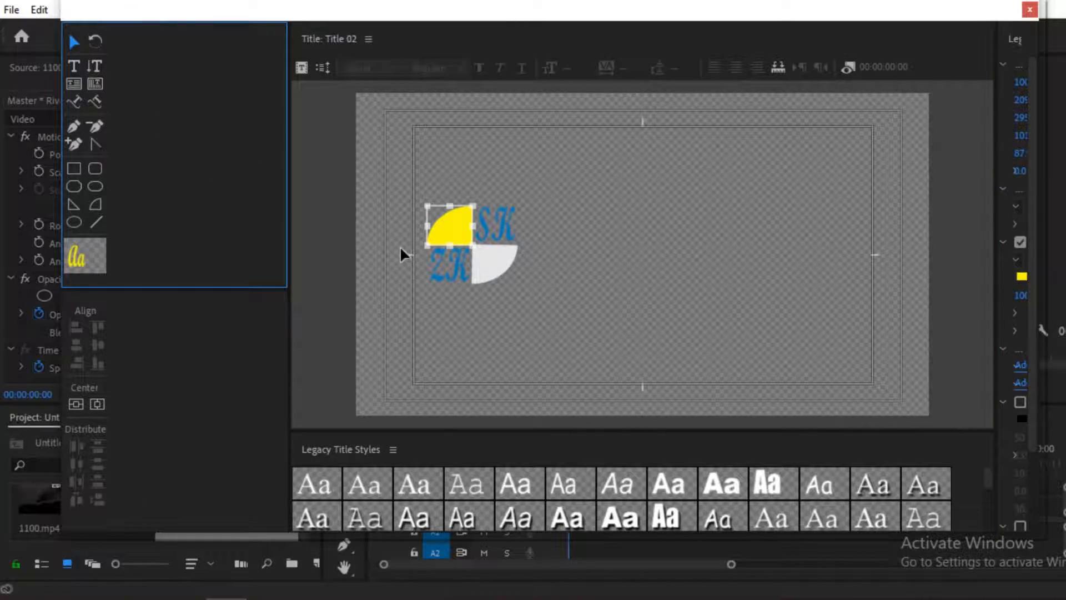
pyautogui.click(497, 265)
pyautogui.click(1020, 276)
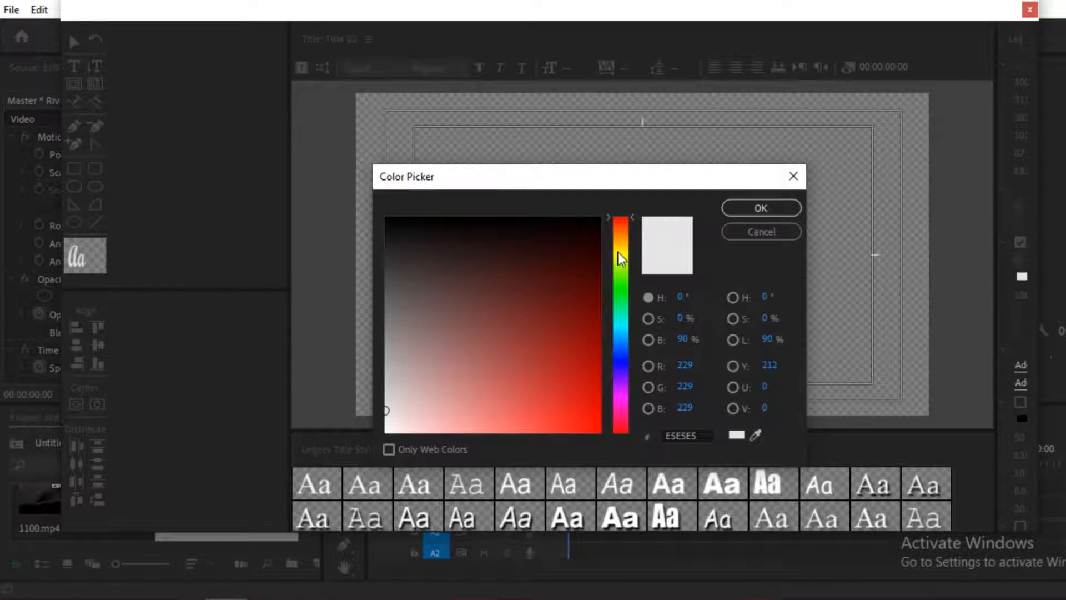
pyautogui.doubleClick(683, 436)
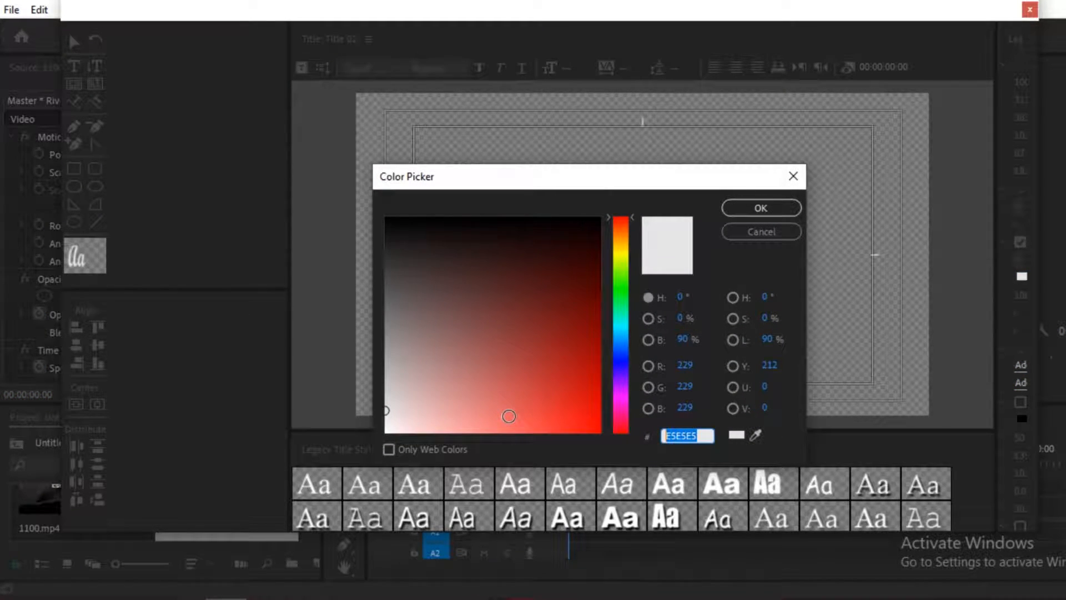
pyautogui.hotkey('ctrl', 'v')
pyautogui.click(761, 208)
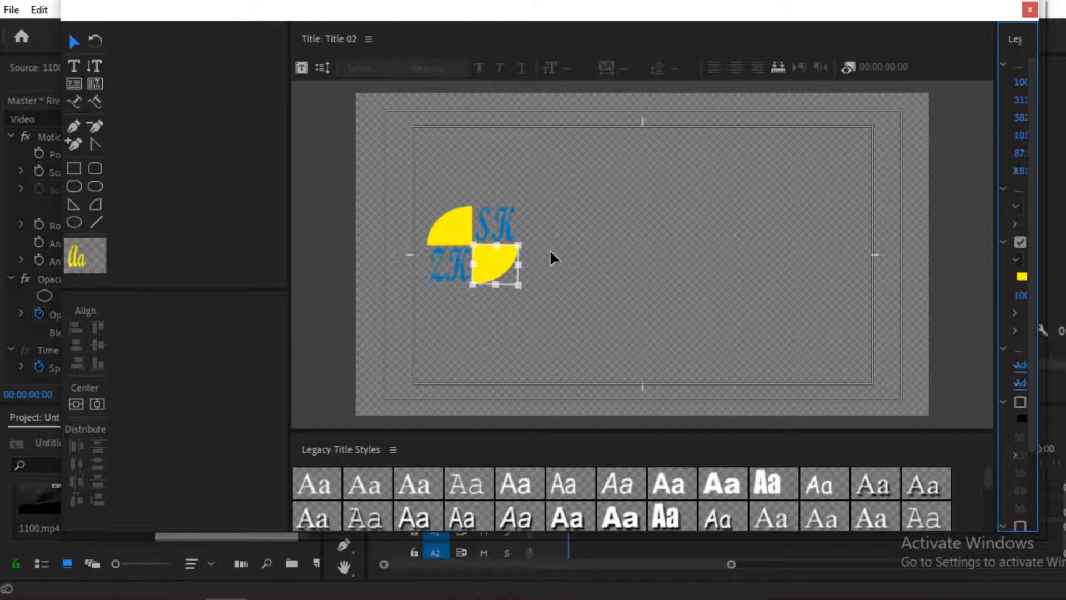
# Shrink the SK text slightly and show the river background video again
pyautogui.click(492, 223)
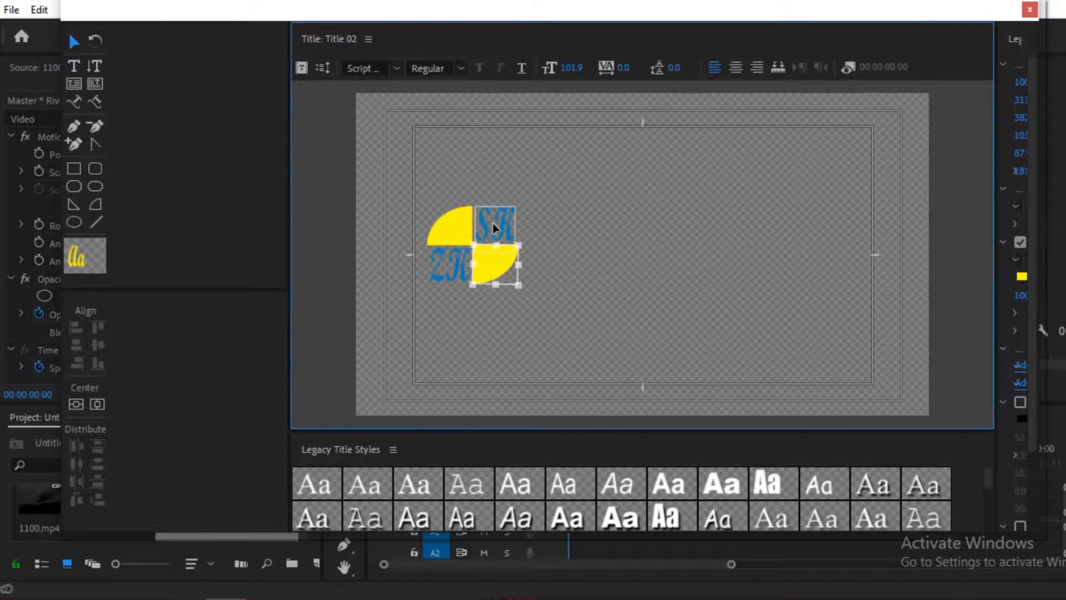
pyautogui.moveTo(497, 206); pyautogui.dragTo(498, 209)
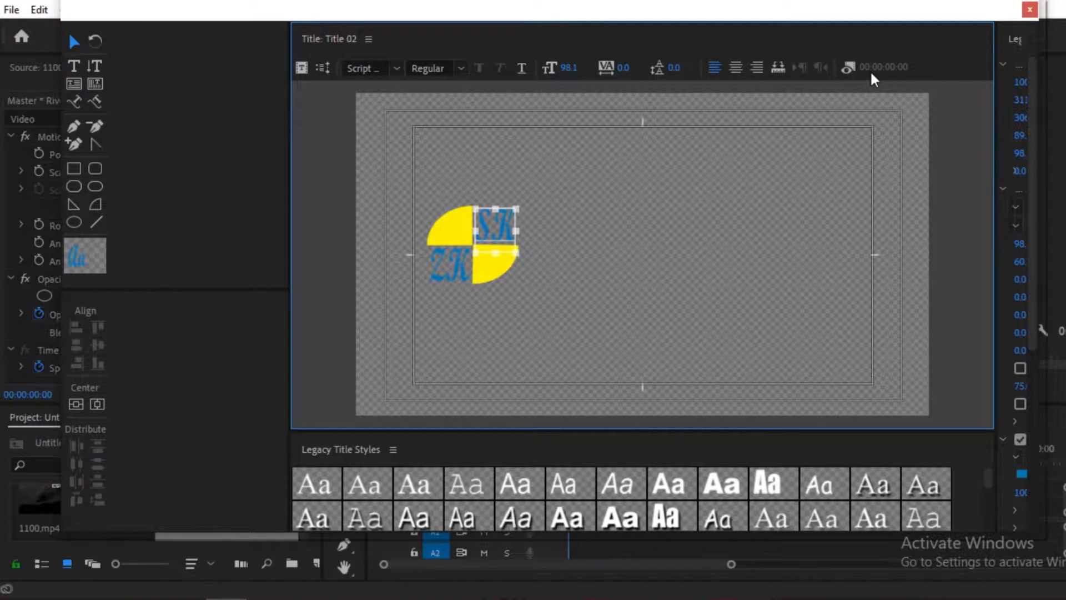
pyautogui.click(847, 67)
# Move all four logo pieces together into the frame's top-right corner
pyautogui.click(535, 284)
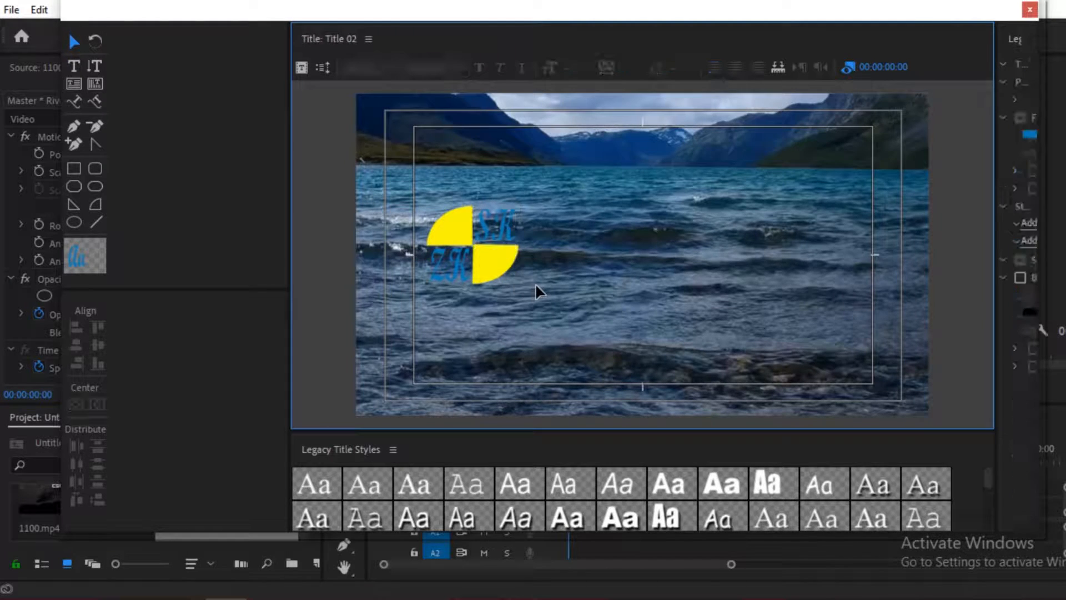
pyautogui.moveTo(432, 190); pyautogui.dragTo(548, 285)
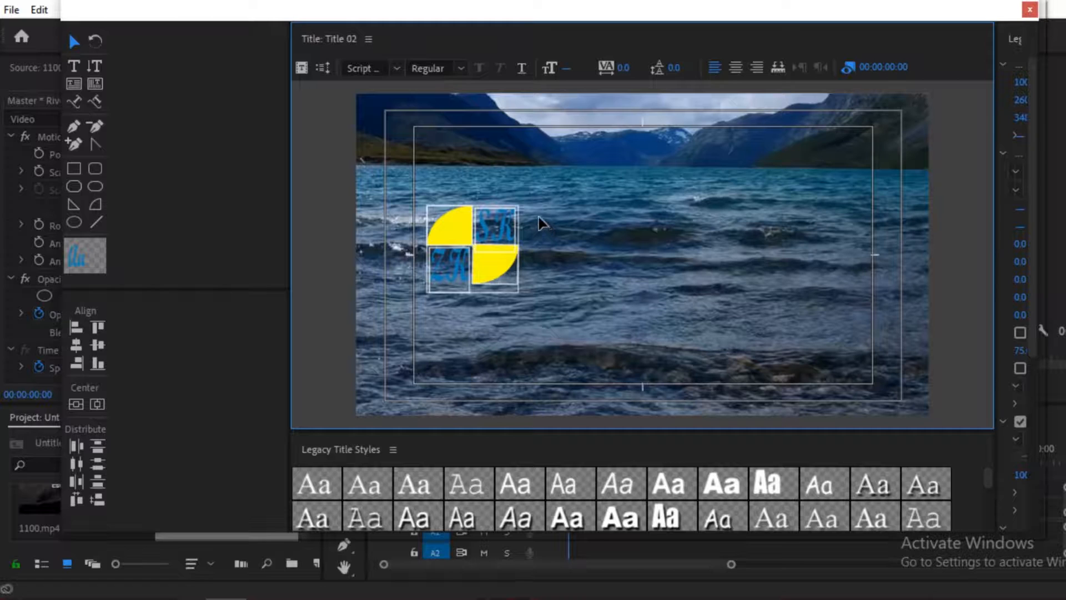
pyautogui.moveTo(514, 214); pyautogui.dragTo(904, 113)
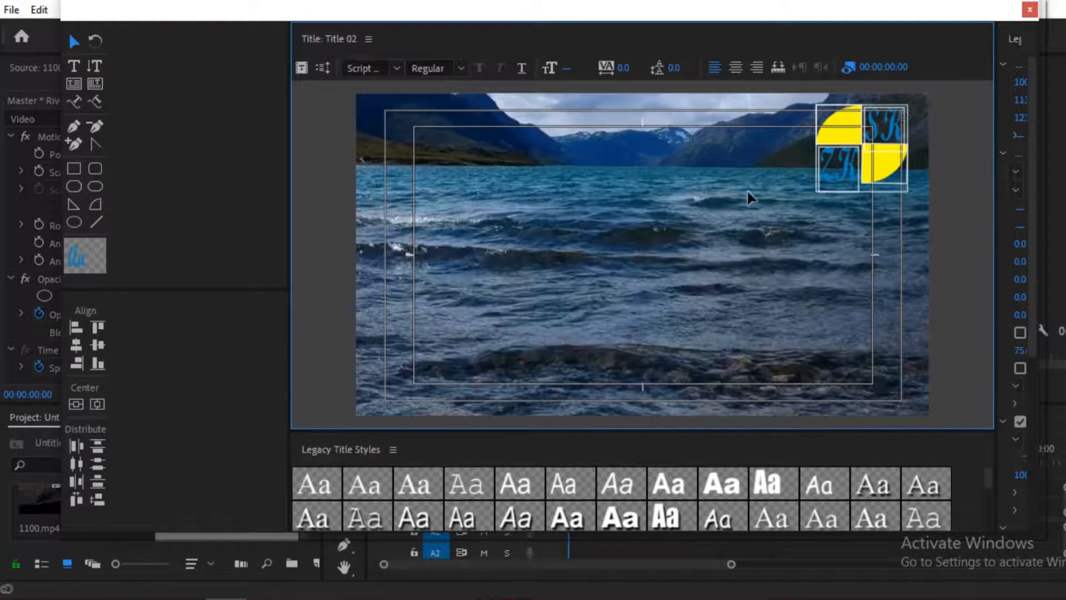
pyautogui.click(699, 215)
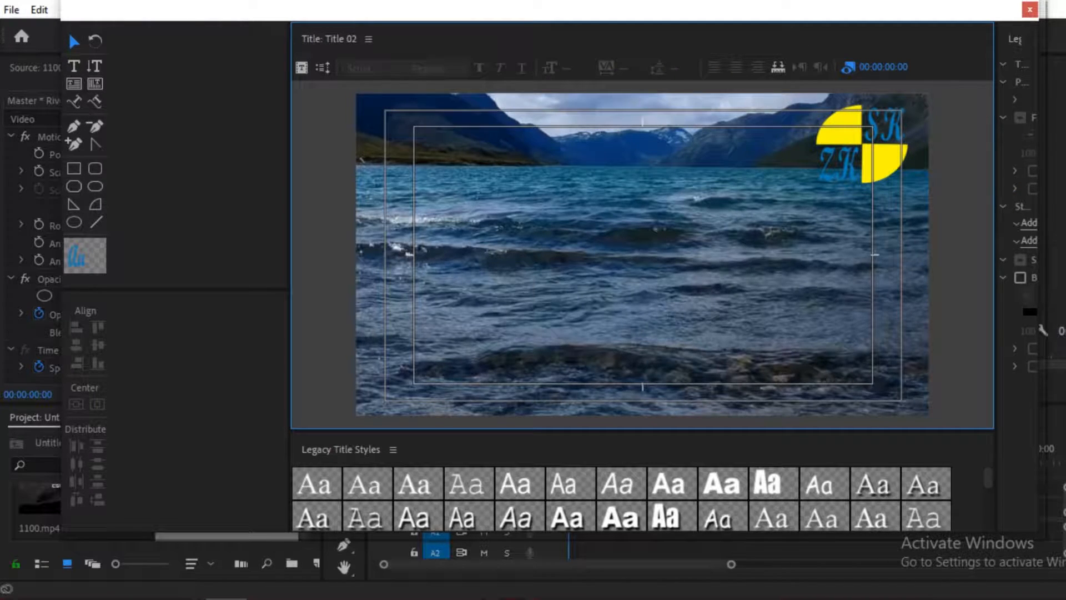
# Place Title 02 on V2 above the river clip, preview playback, and reopen the title
pyautogui.click(1030, 9)
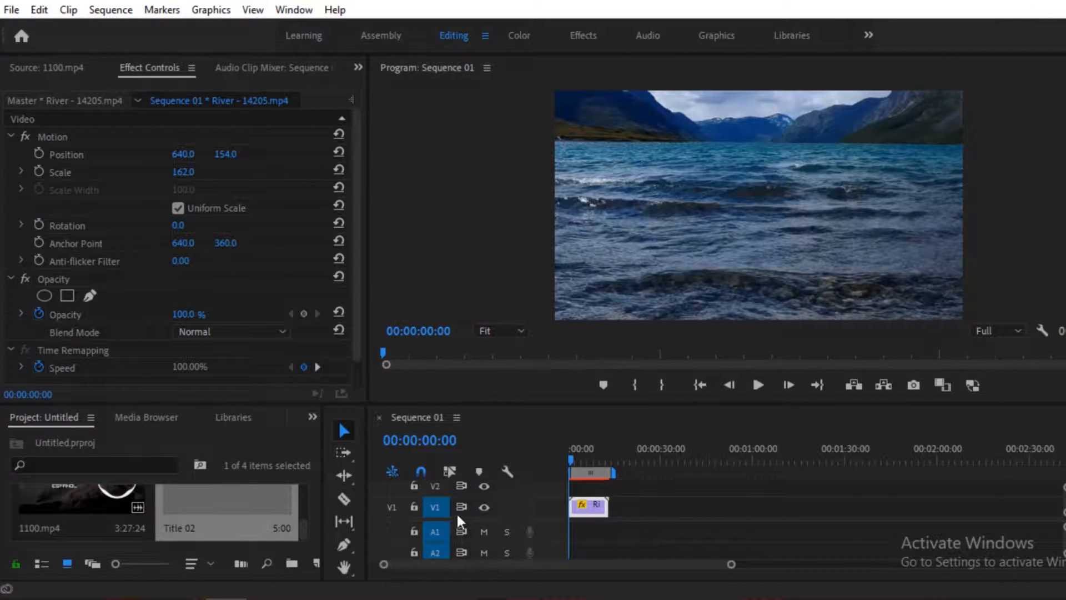
pyautogui.moveTo(225, 503); pyautogui.dragTo(607, 486)
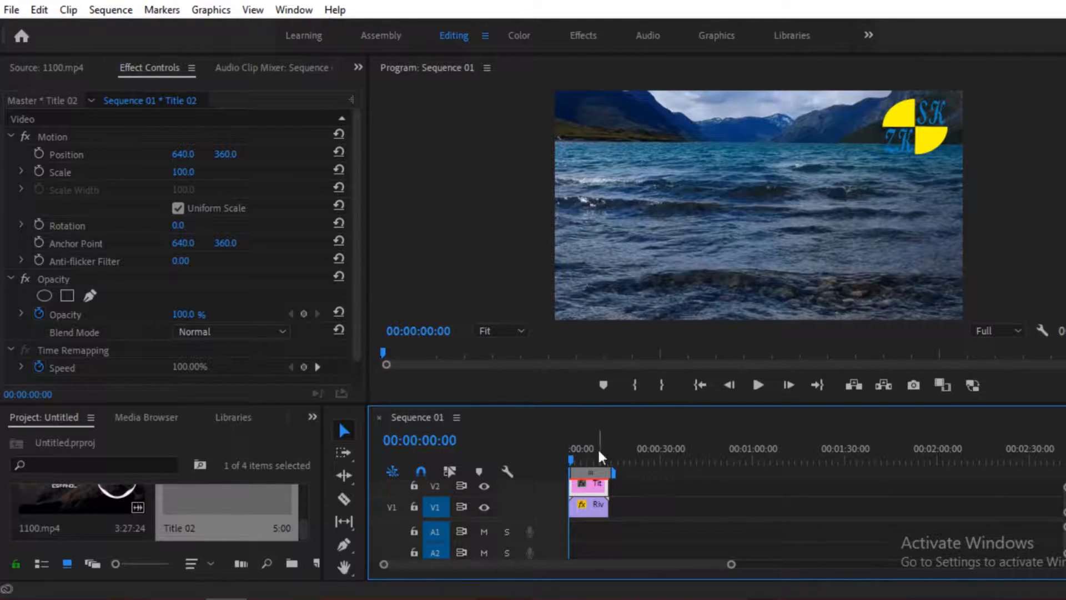
pyautogui.click(758, 381)
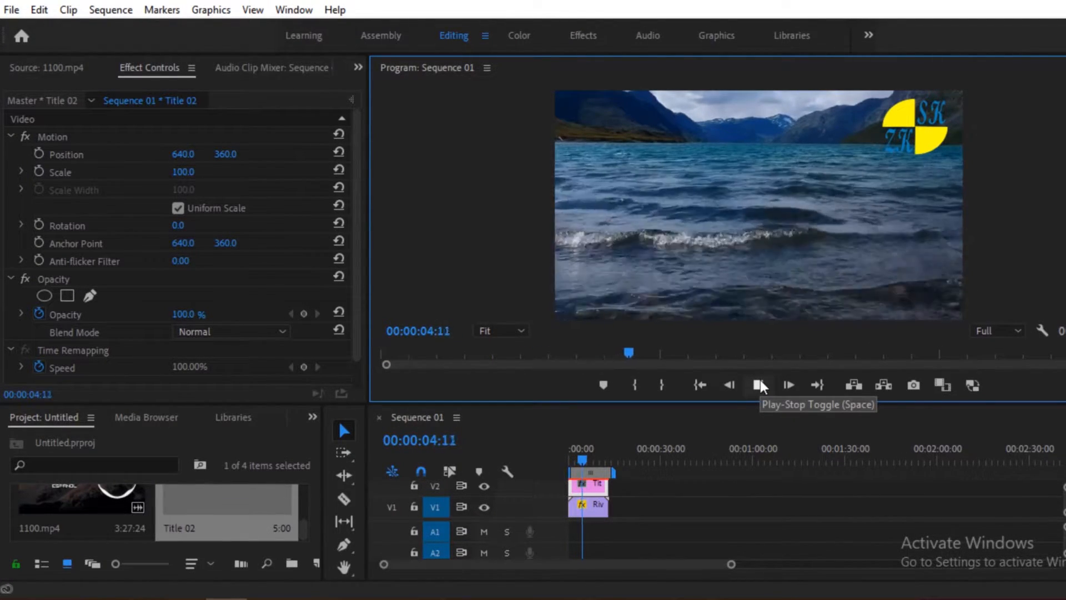
pyautogui.click(759, 383)
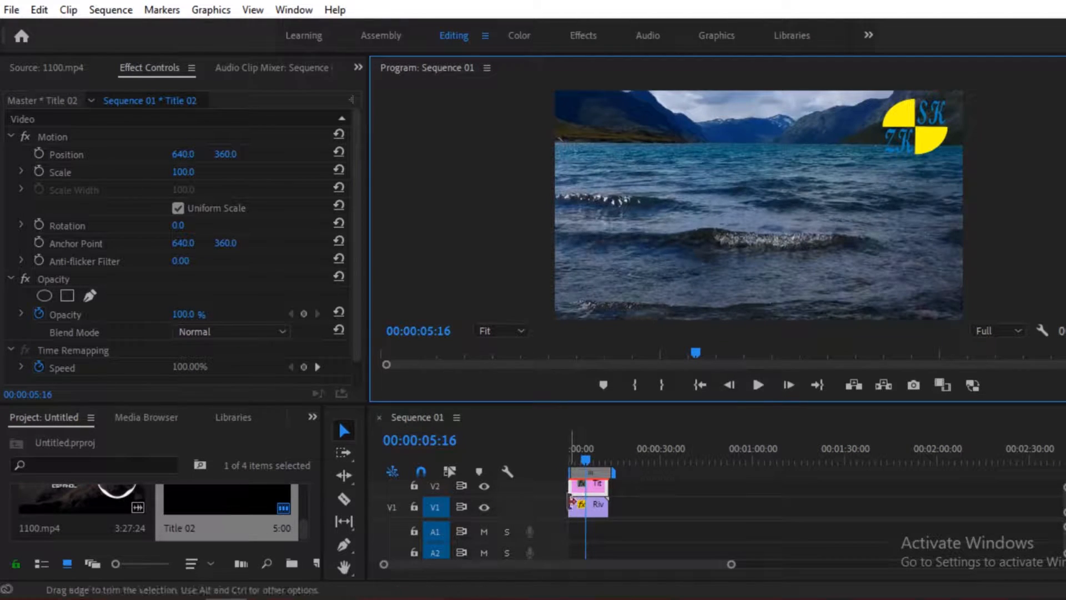
pyautogui.doubleClick(594, 488)
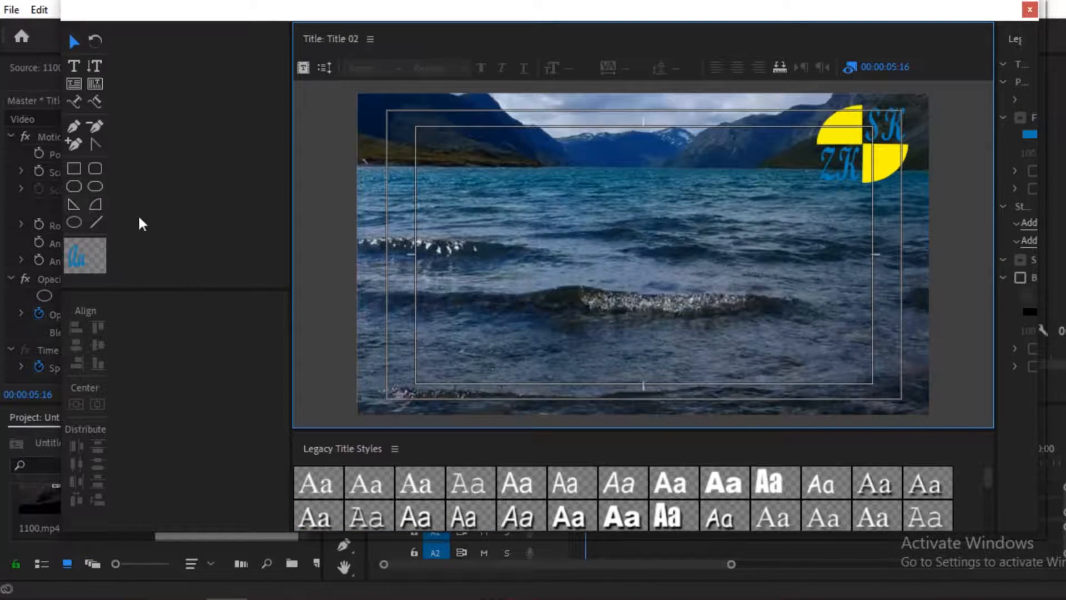
# Draw an ellipse near frame centre and type 'Click on Subscribe' inside it, selecting all
pyautogui.click(74, 222)
pyautogui.moveTo(472, 200)
pyautogui.mouseDown()
pyautogui.moveTo(537, 222)
pyautogui.moveTo(566, 253)
pyautogui.moveTo(640, 281)
pyautogui.mouseUp()
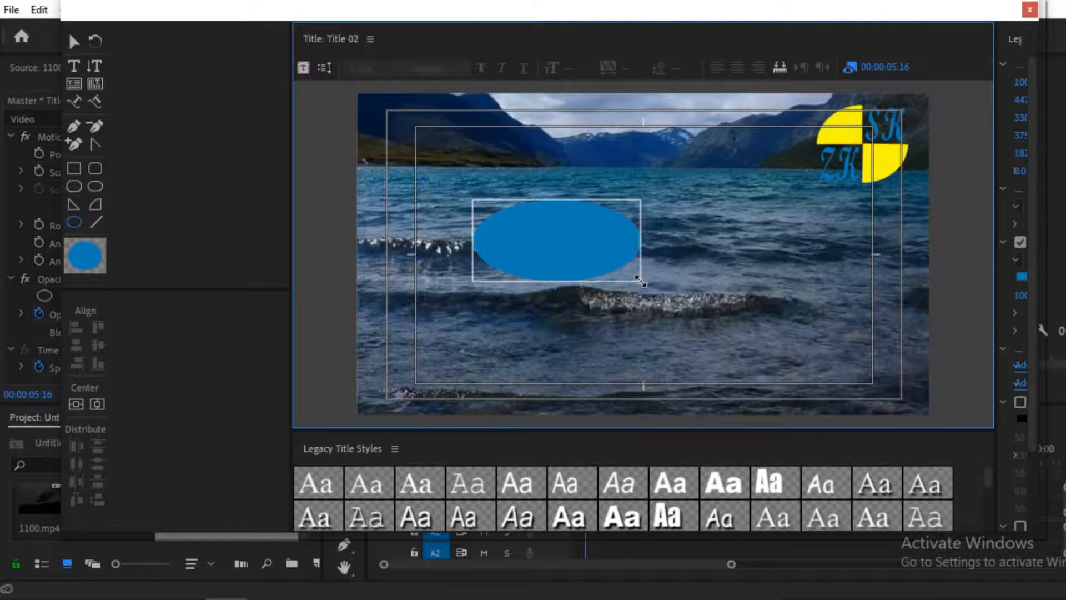
pyautogui.click(74, 65)
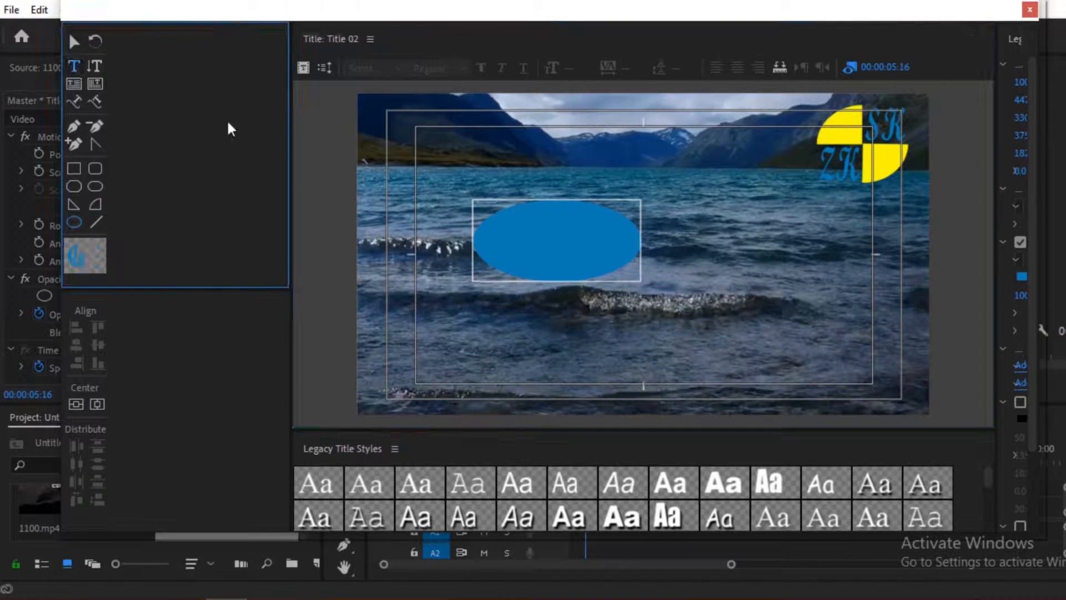
pyautogui.click(489, 238)
pyautogui.write('Click on Subscribe')
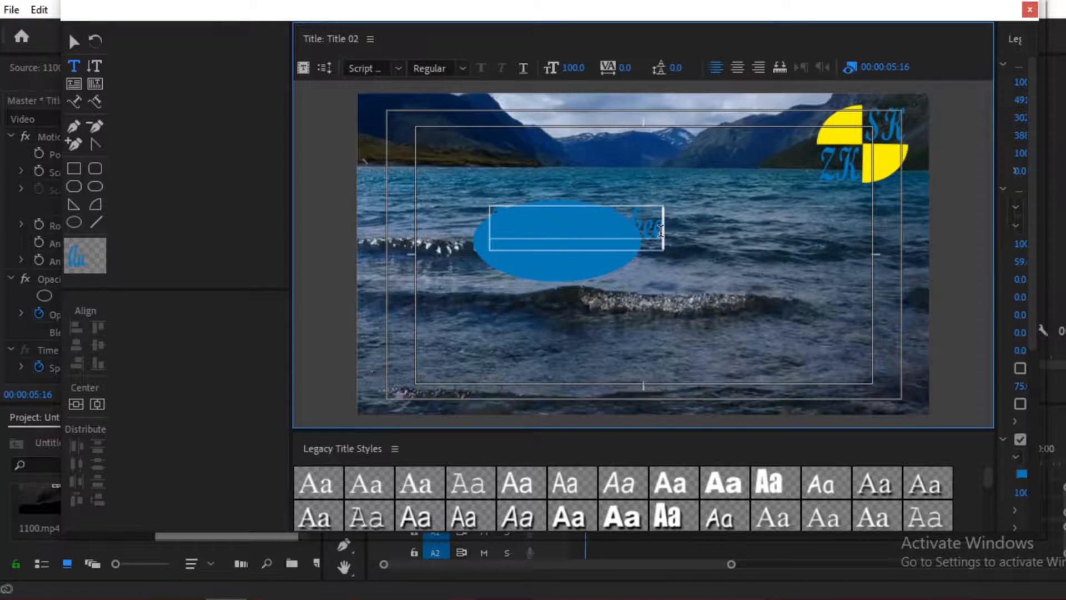
pyautogui.hotkey('ctrl', 'a')
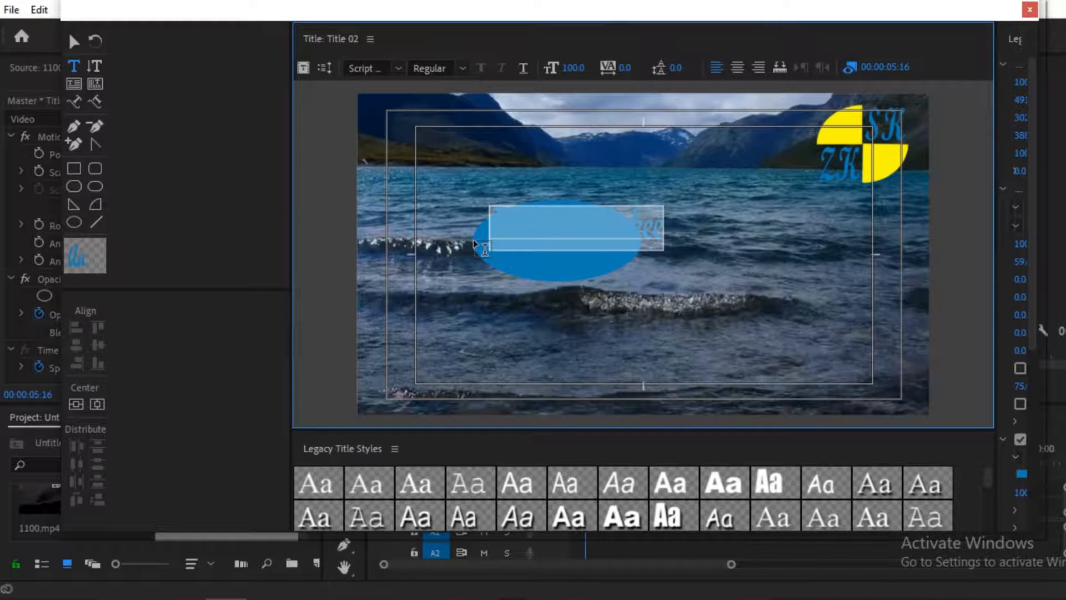
# Set the name text fill to a bright deep blue, 070CD1
pyautogui.click(1021, 473)
pyautogui.click(621, 357)
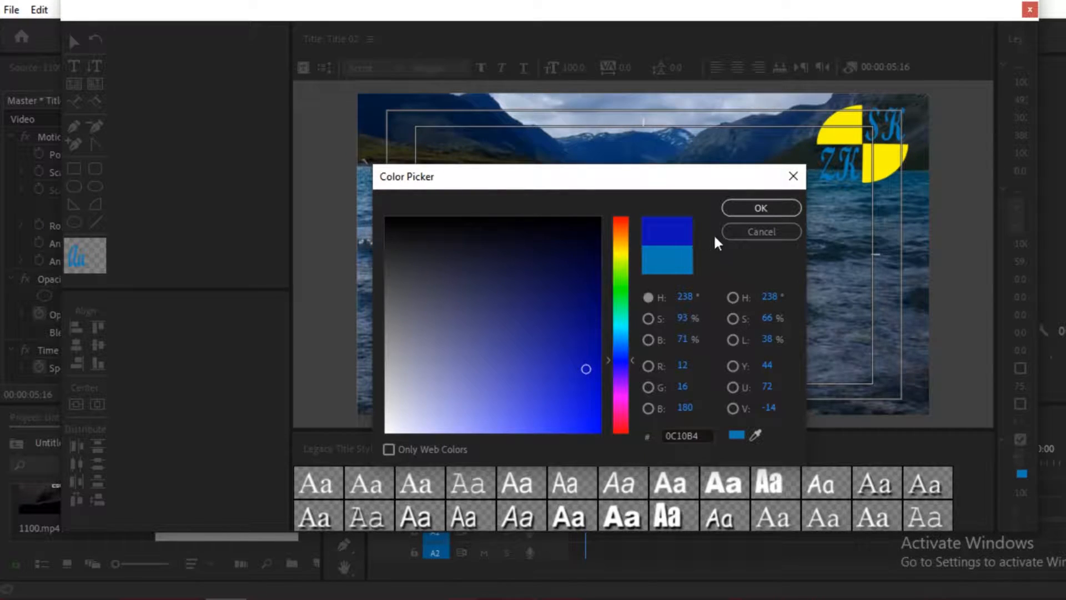
pyautogui.click(743, 208)
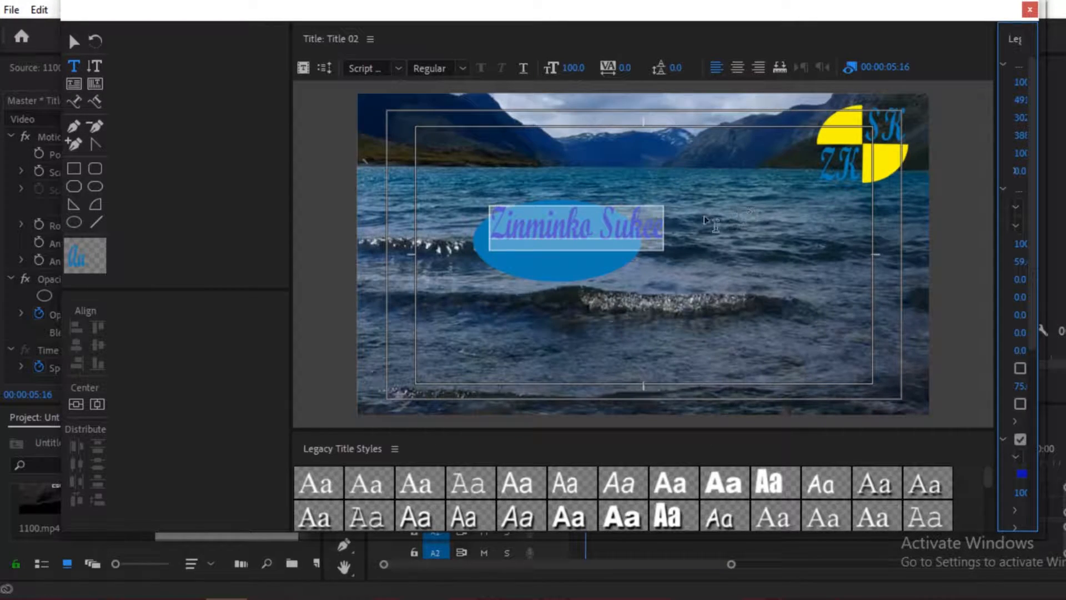
pyautogui.click(1020, 472)
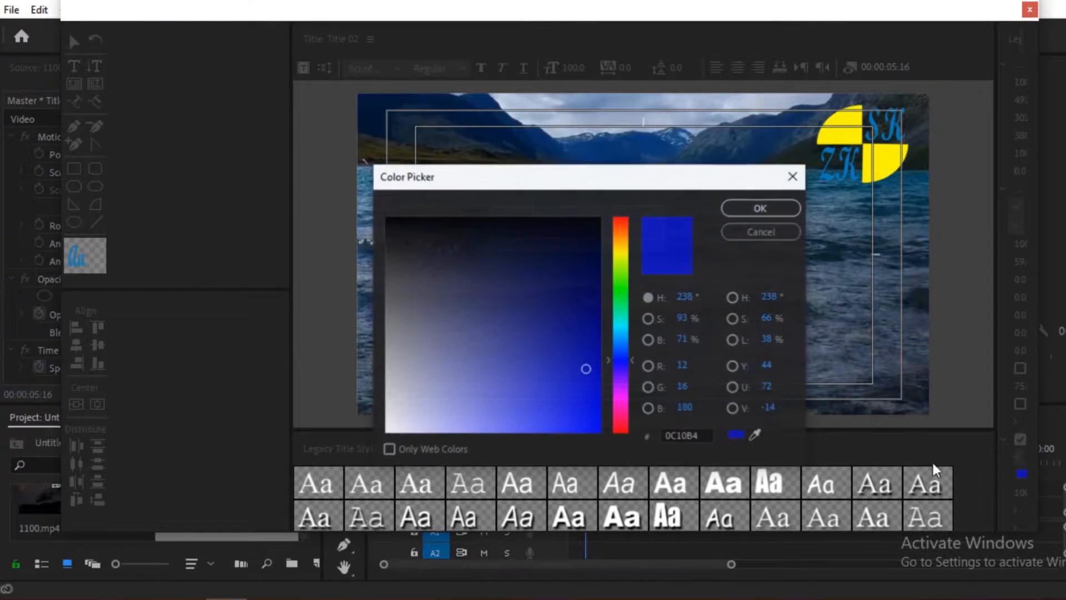
pyautogui.click(592, 393)
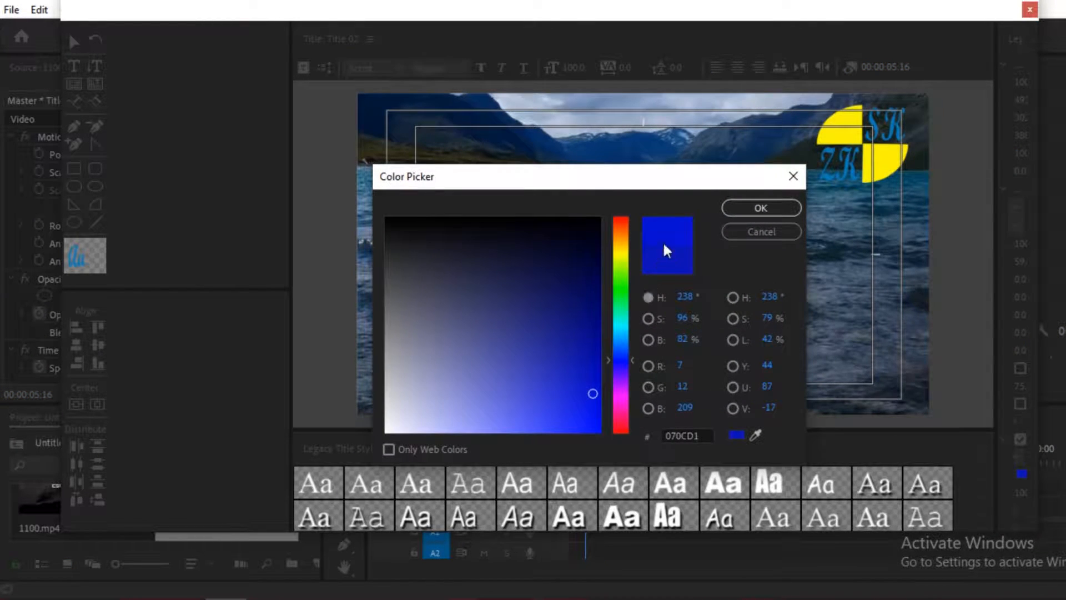
pyautogui.click(762, 209)
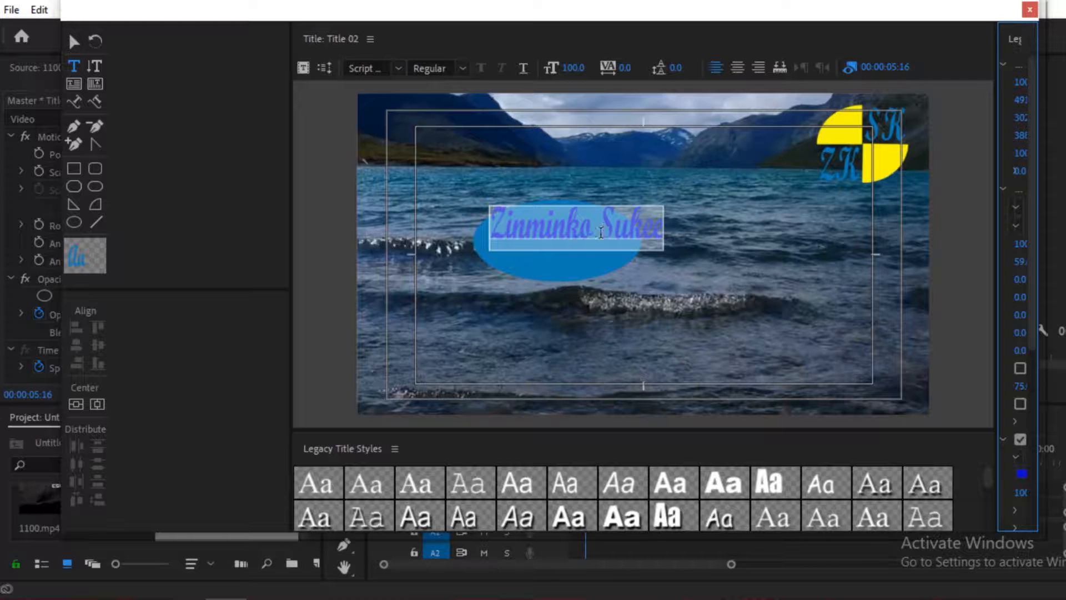
pyautogui.click(74, 42)
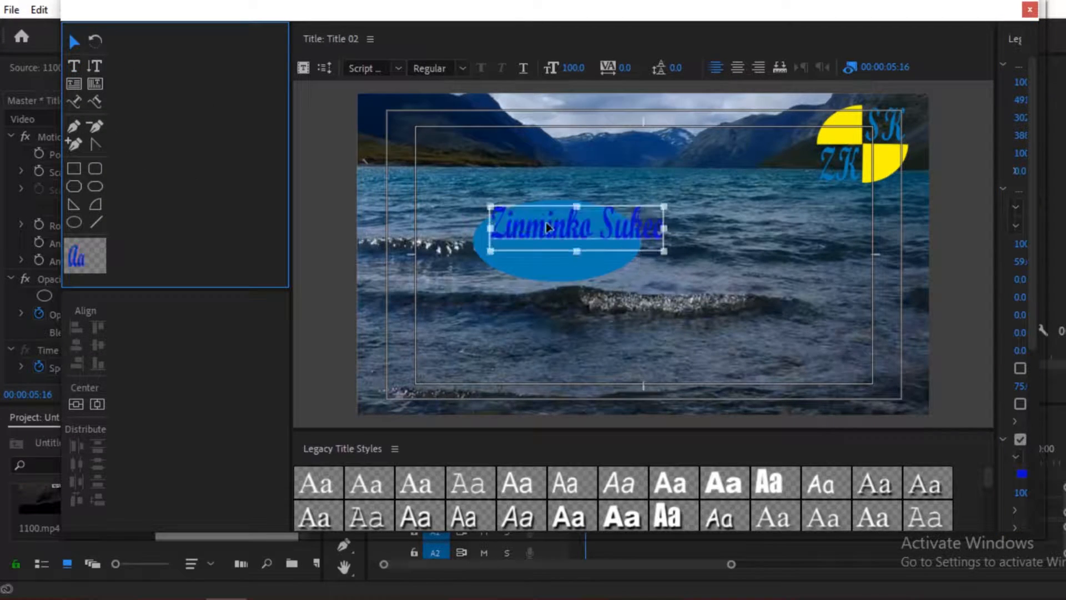
# Move the name text onto the ellipse, narrow it slightly, and centre it
pyautogui.click(604, 236)
pyautogui.moveTo(604, 236); pyautogui.dragTo(638, 251)
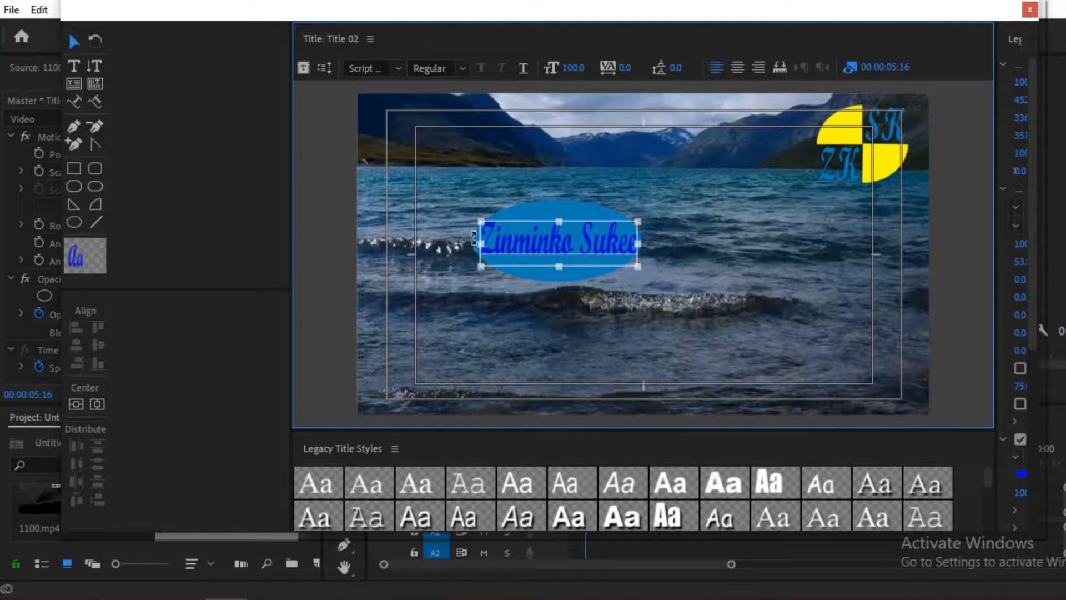
pyautogui.moveTo(478, 241); pyautogui.dragTo(481, 243)
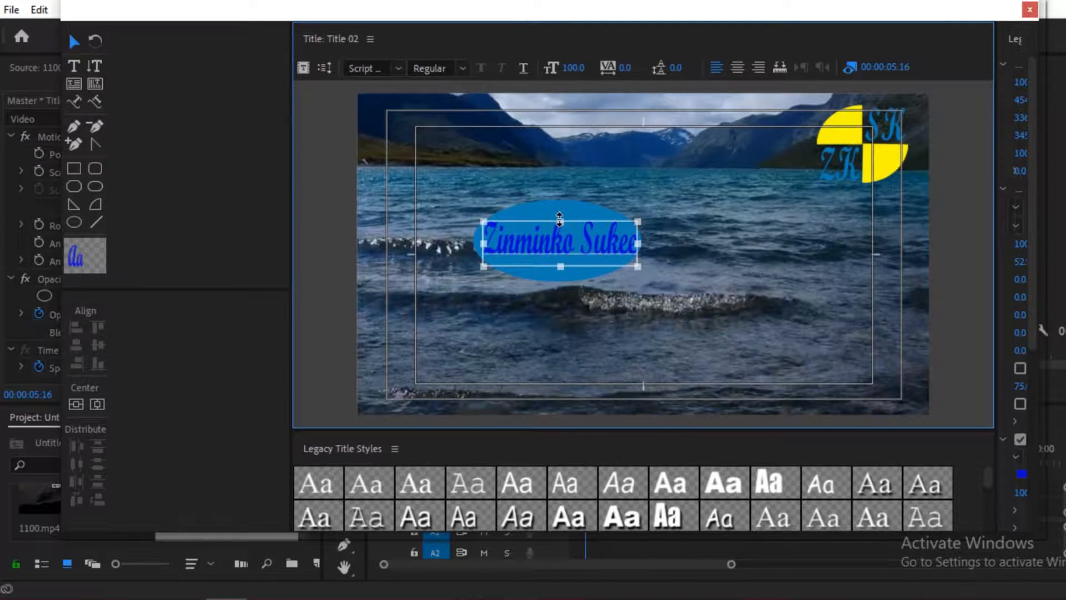
pyautogui.moveTo(567, 247); pyautogui.dragTo(568, 246)
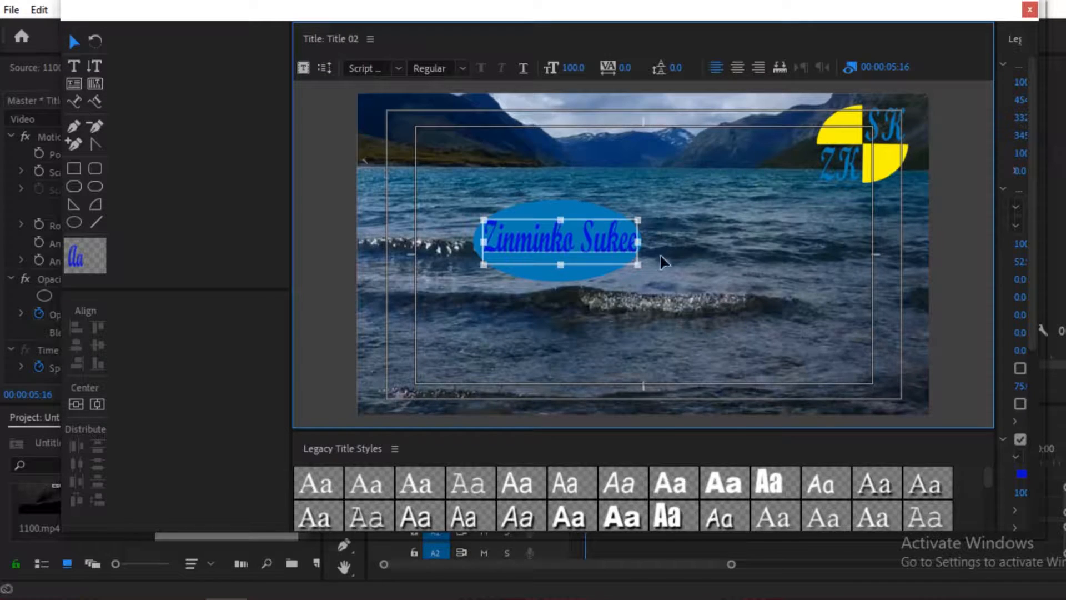
pyautogui.click(700, 258)
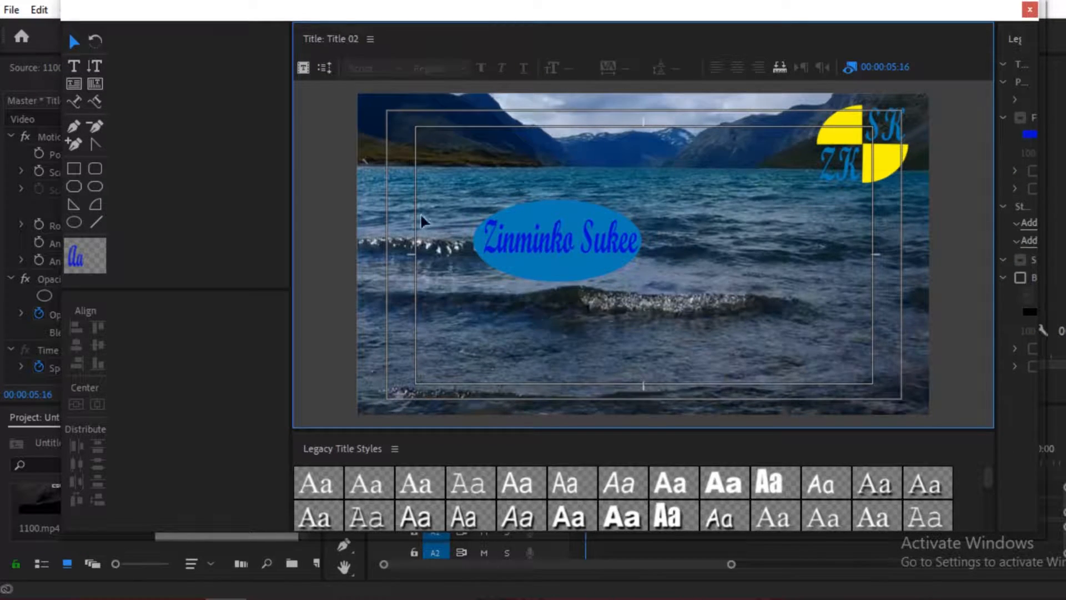
# Move the ellipse and name together into the frame's lower-left corner
pyautogui.click(557, 275)
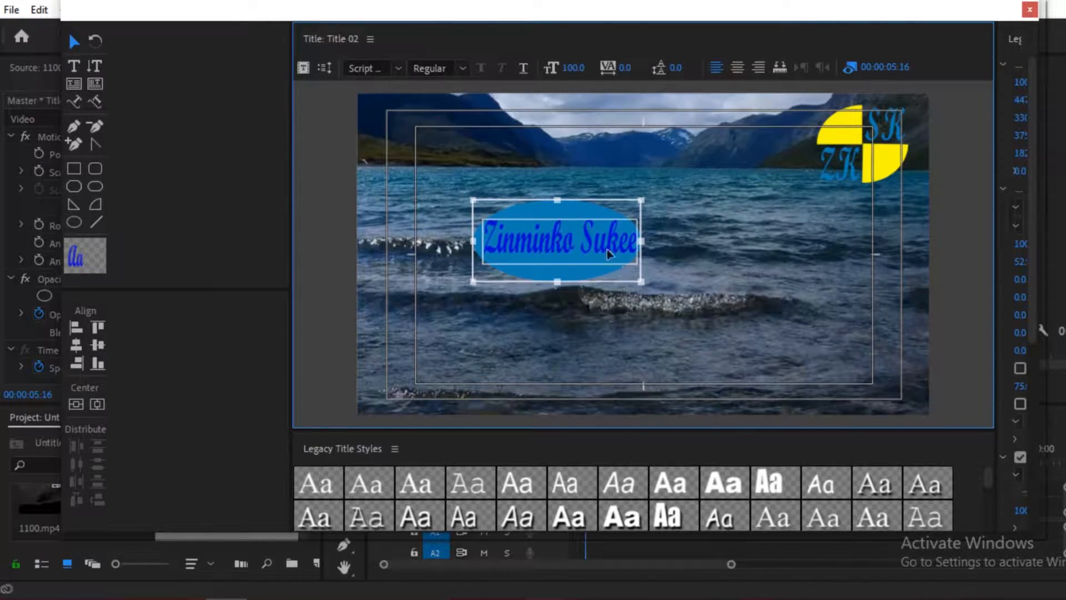
pyautogui.moveTo(626, 211); pyautogui.dragTo(523, 333)
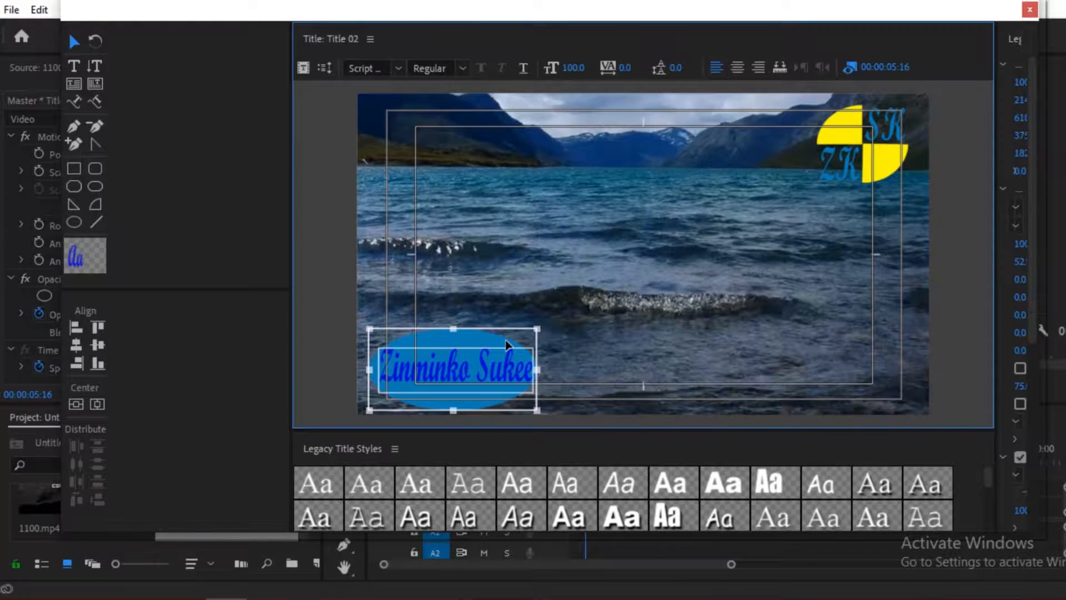
pyautogui.moveTo(514, 332); pyautogui.dragTo(509, 329)
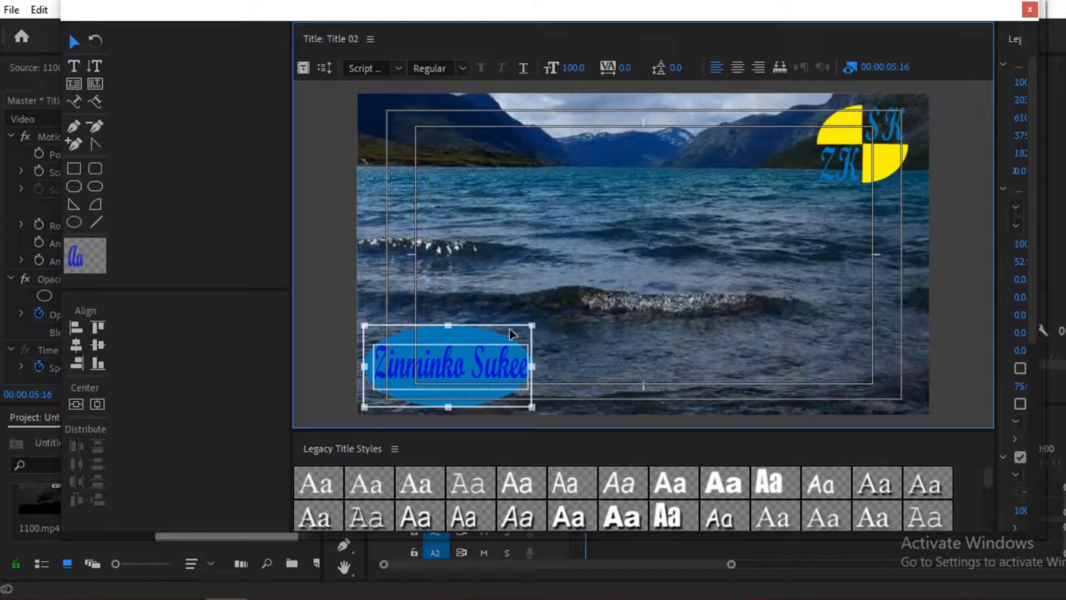
# Draw a blue wedge above the water, left of centre, with the Wedge Tool
pyautogui.click(74, 207)
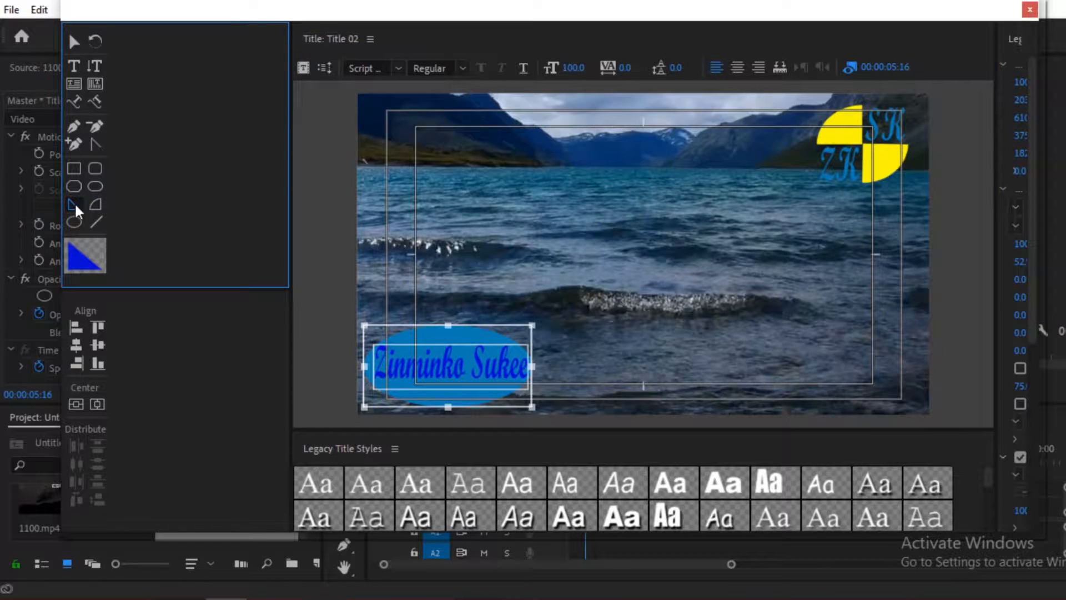
pyautogui.moveTo(475, 184); pyautogui.dragTo(542, 210)
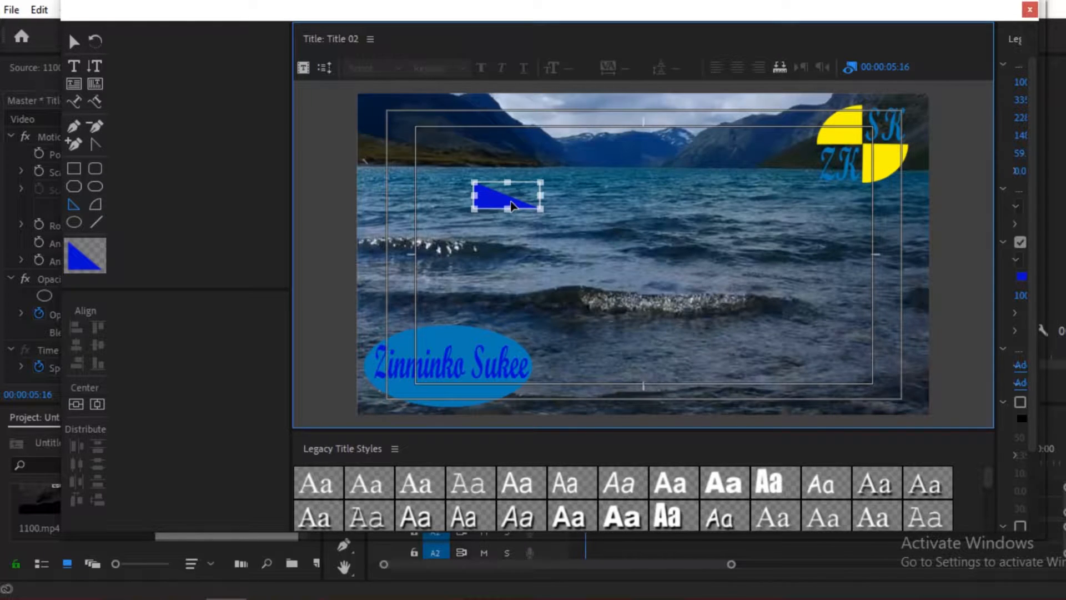
pyautogui.click(570, 236)
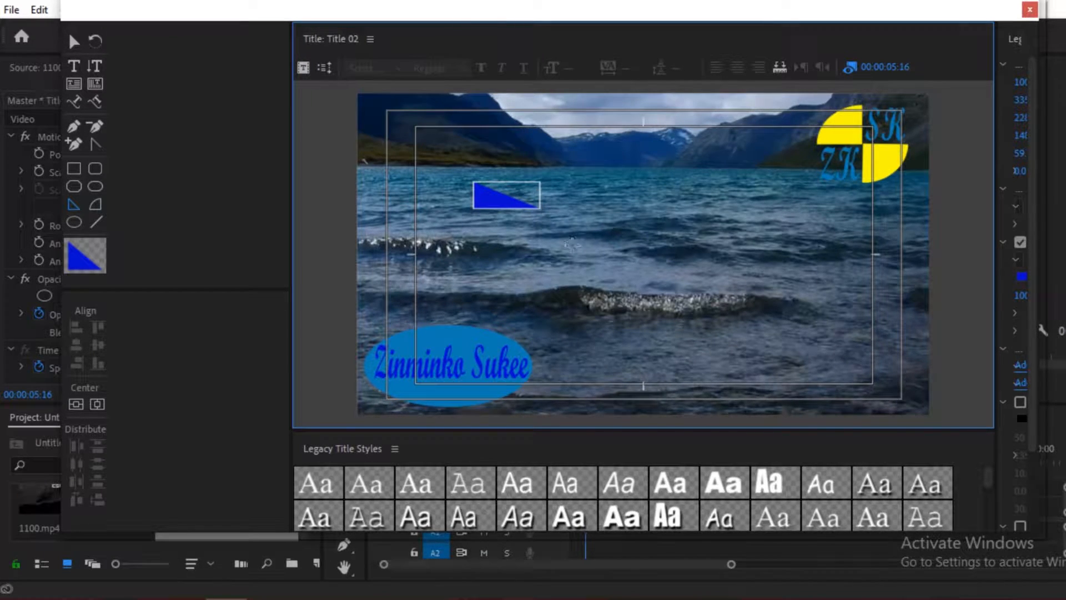
pyautogui.click(531, 193)
# Alt-drag a copy of the wedge just below it and rotate it to mirror the upper wedge
pyautogui.click(74, 41)
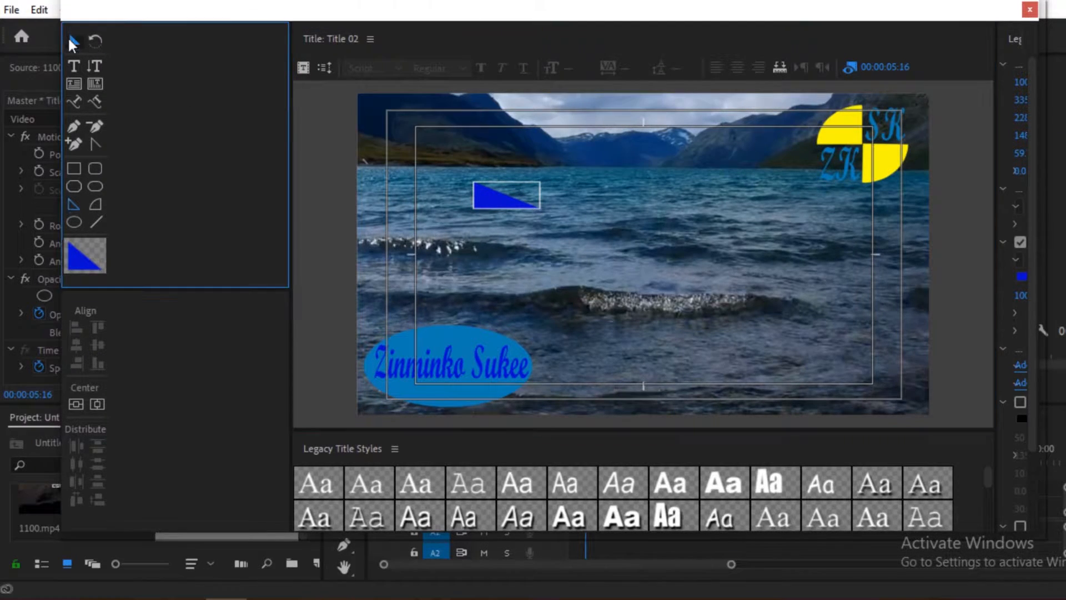
pyautogui.click(498, 200)
pyautogui.moveTo(498, 201); pyautogui.dragTo(544, 248)
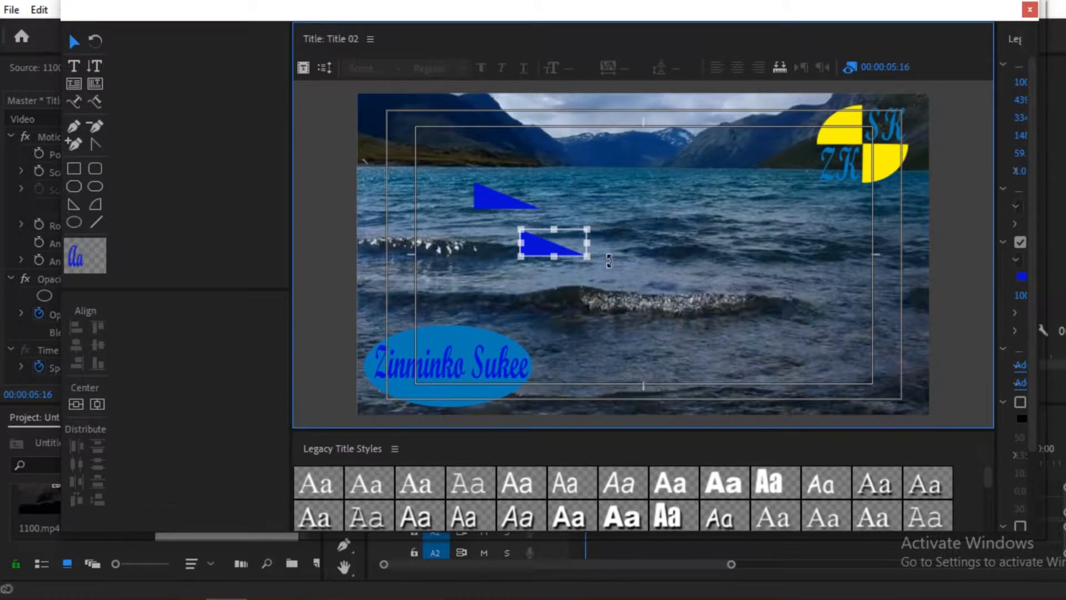
pyautogui.moveTo(517, 278); pyautogui.dragTo(521, 232)
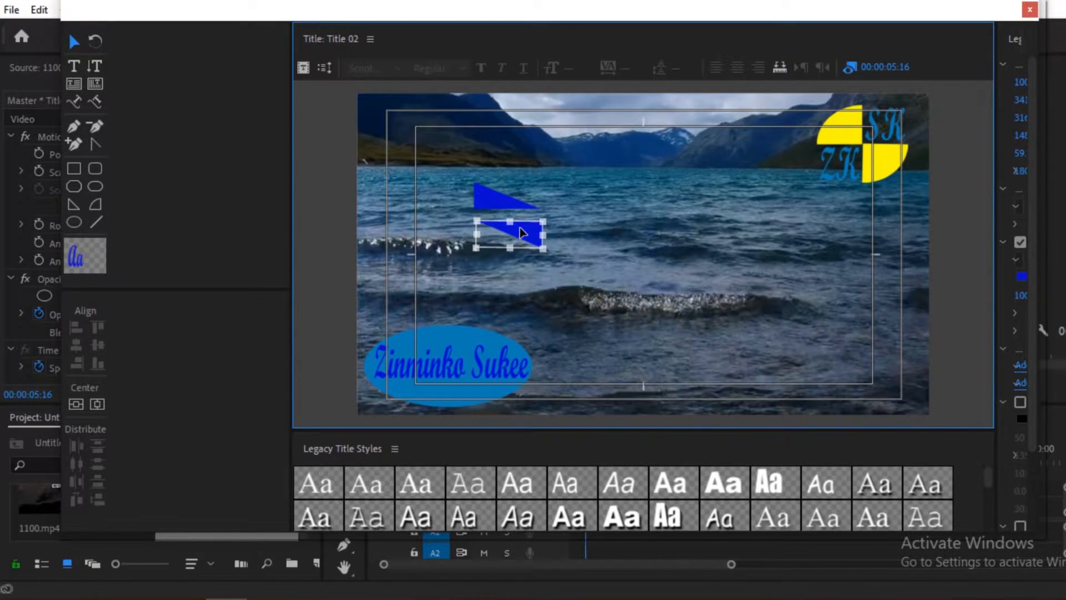
# Add a text box at the wedges' left edge and type the name
pyautogui.click(73, 65)
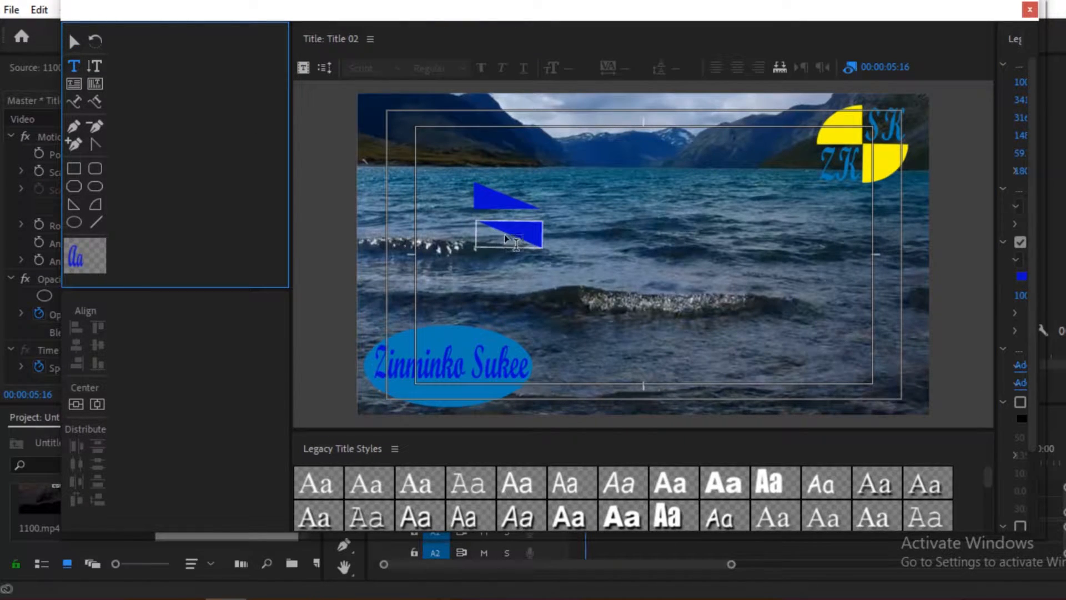
pyautogui.click(469, 212)
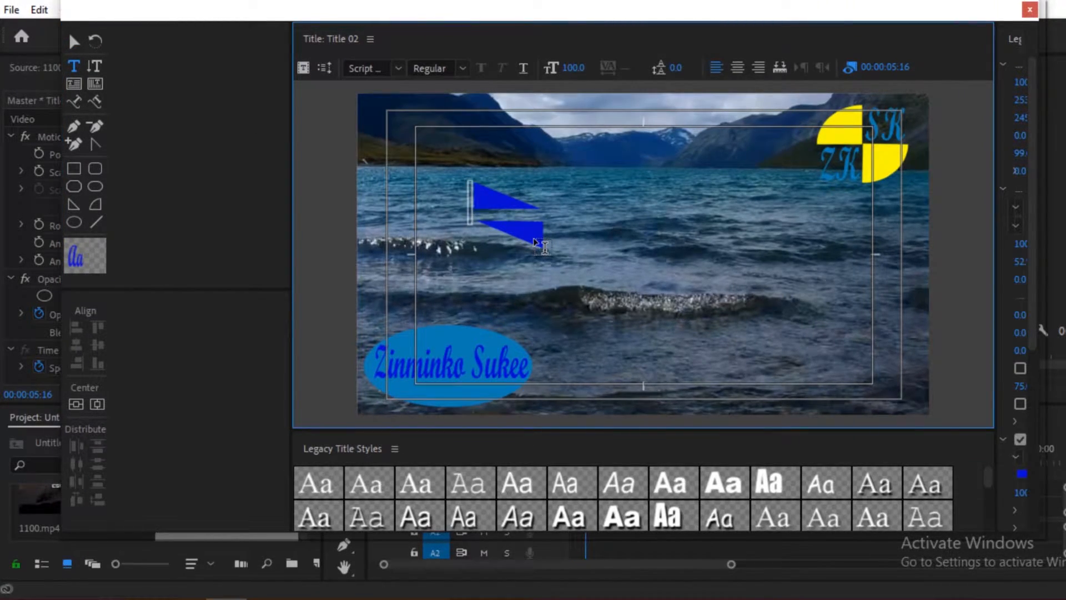
pyautogui.write('Zinminka Su')
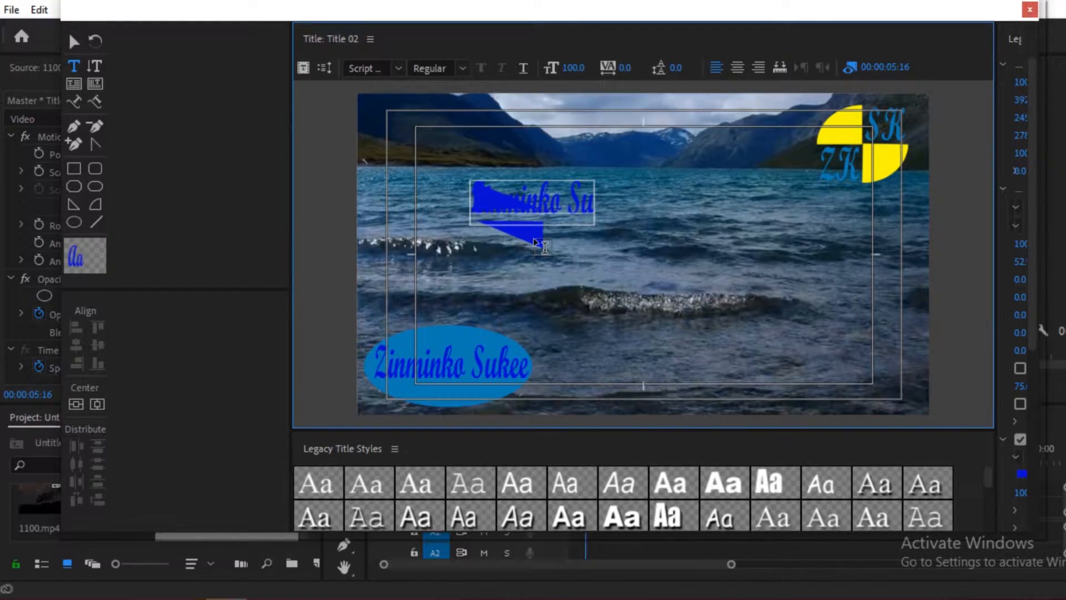
pyautogui.write('kee')
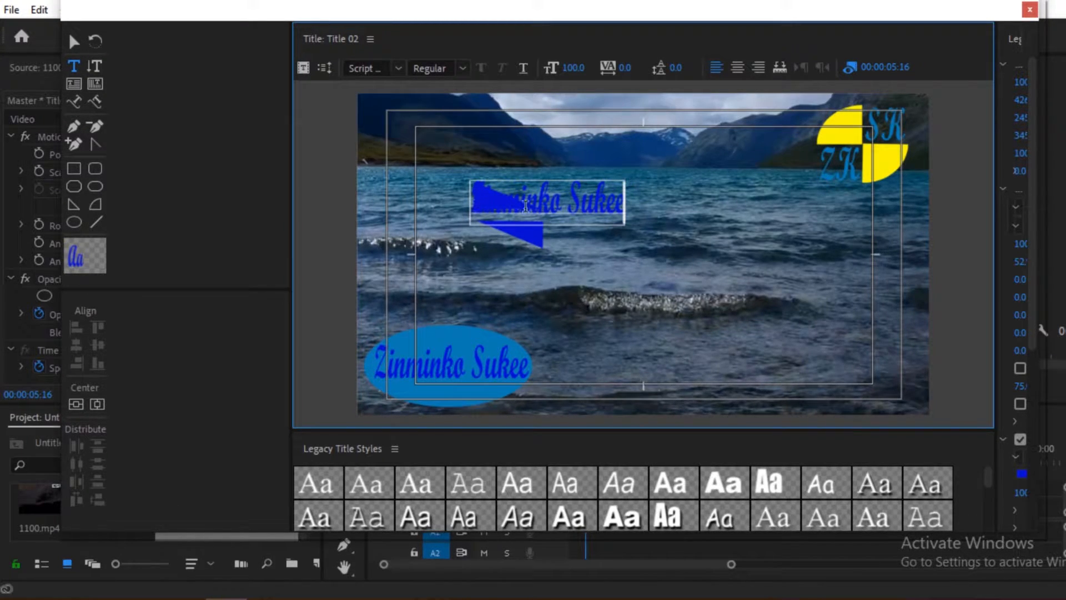
# Select the typed name and bring up the Fill Color picker for it
pyautogui.moveTo(618, 201); pyautogui.dragTo(463, 202)
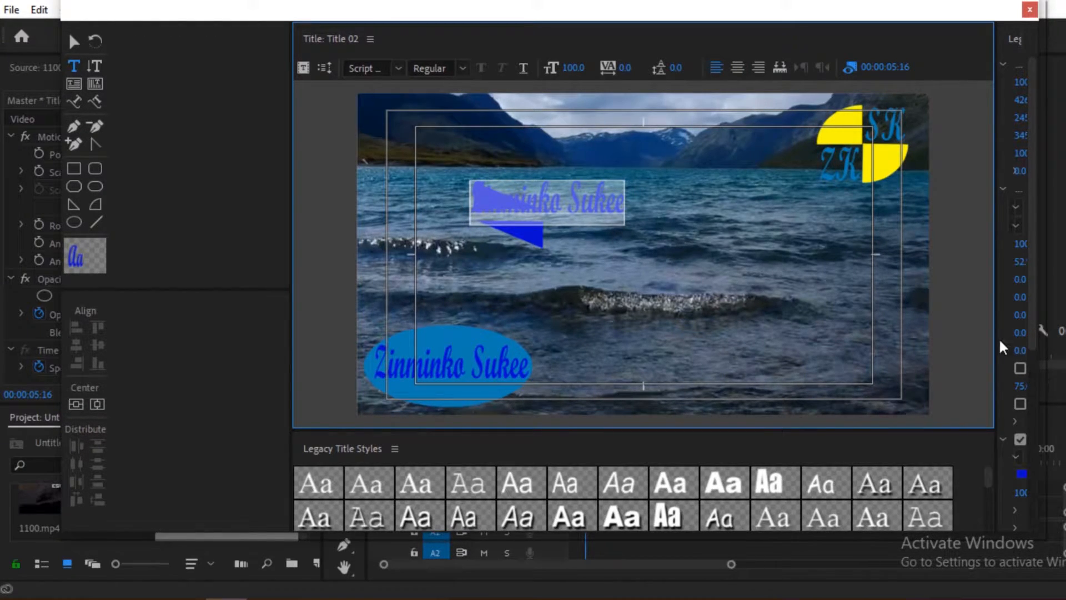
pyautogui.moveTo(994, 331); pyautogui.dragTo(947, 387)
pyautogui.click(999, 473)
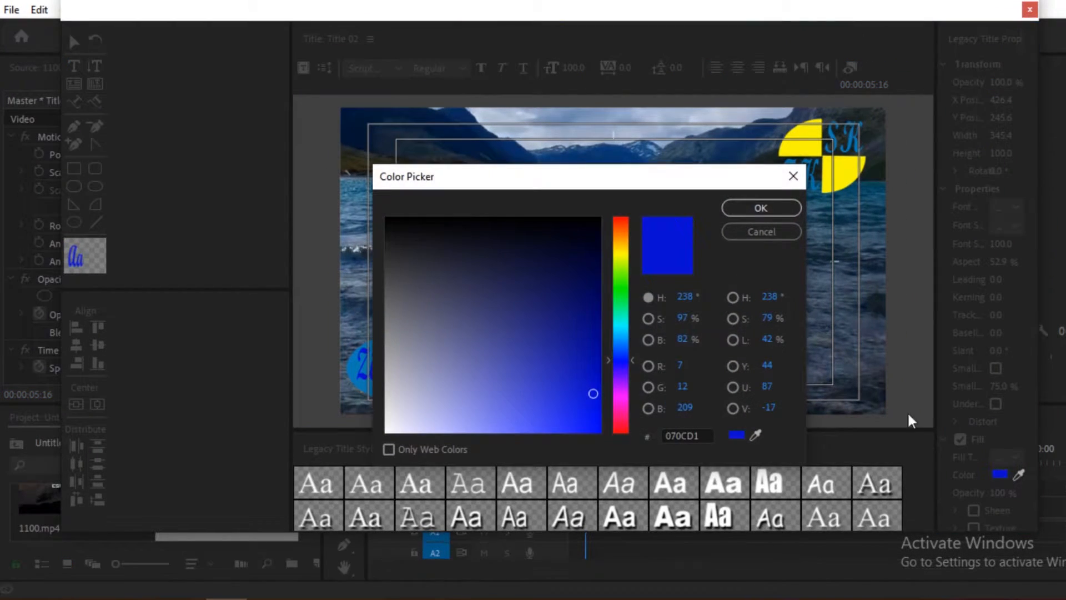
# Make the name text near-white and reselect it with the Selection tool
pyautogui.click(387, 432)
pyautogui.click(761, 208)
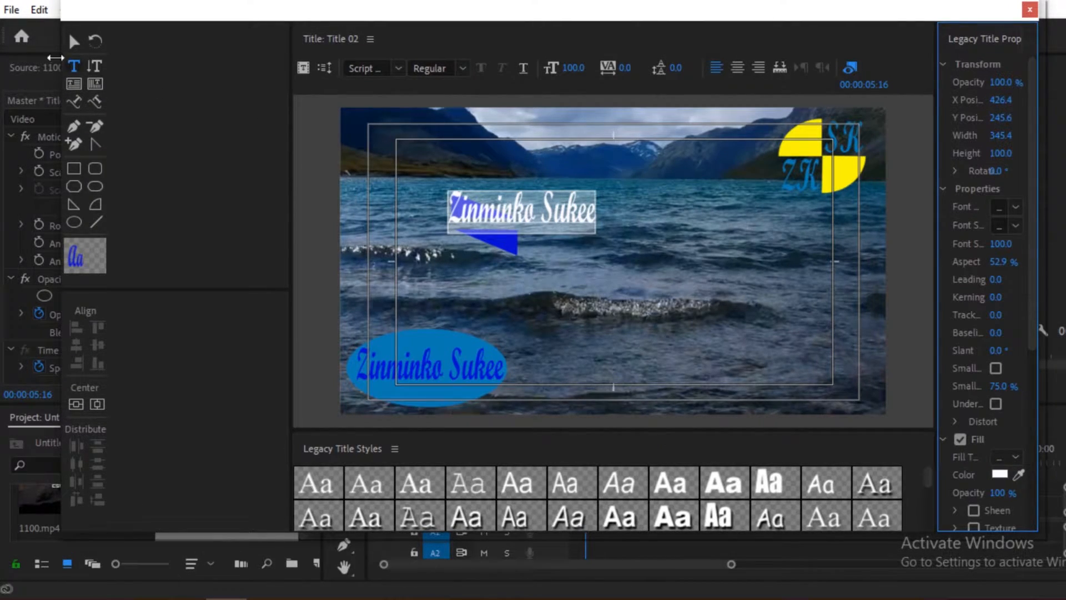
pyautogui.click(74, 44)
# Scale the name down to font size 48.4 and narrow it to about 155 wide
pyautogui.moveTo(521, 191); pyautogui.dragTo(514, 233)
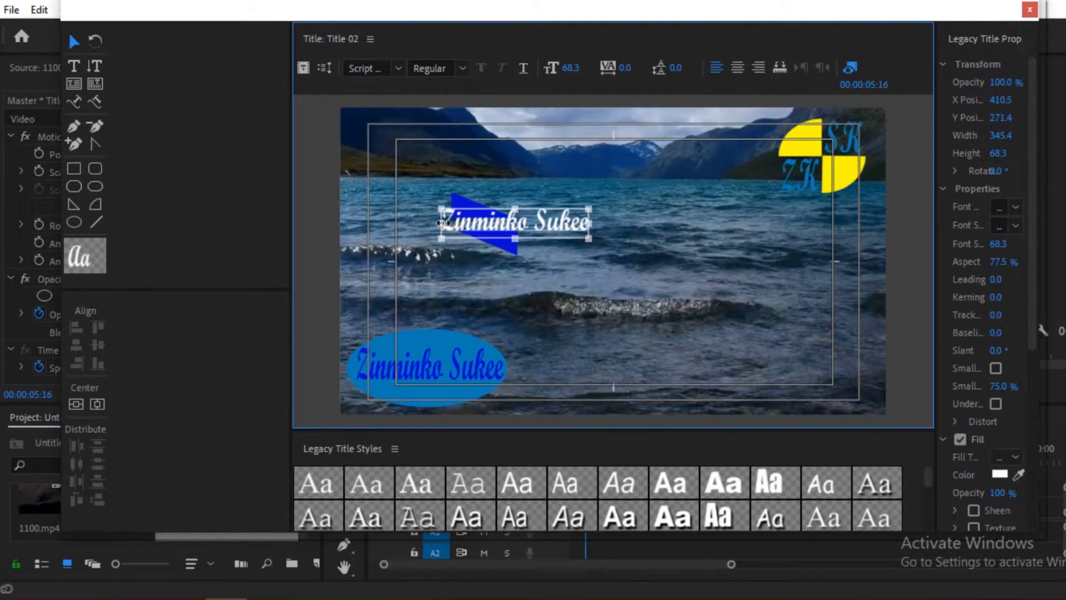
pyautogui.moveTo(443, 225); pyautogui.dragTo(450, 225)
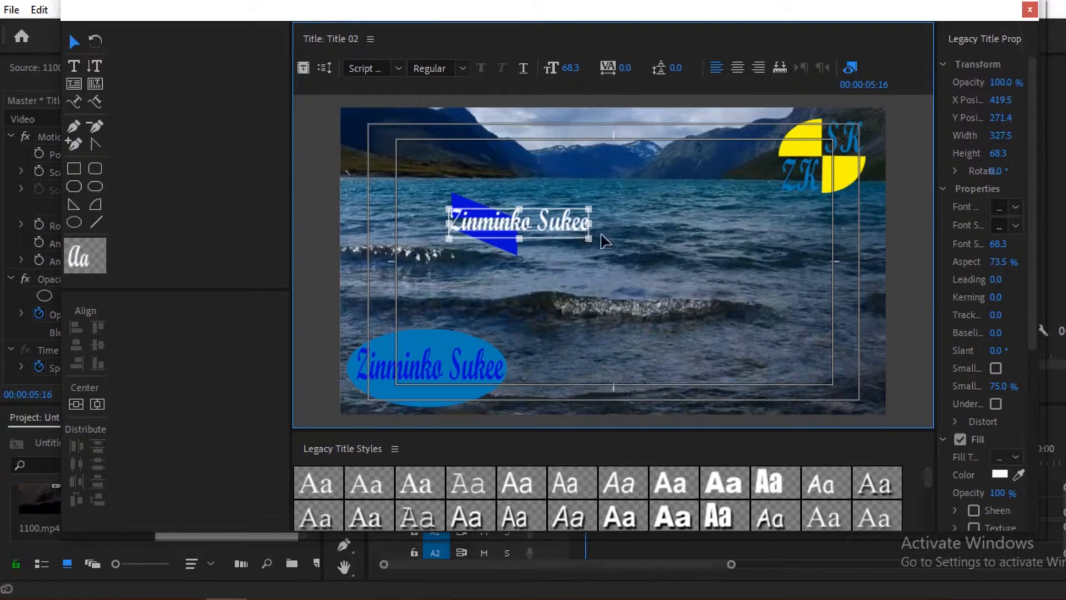
pyautogui.moveTo(539, 229); pyautogui.dragTo(514, 228)
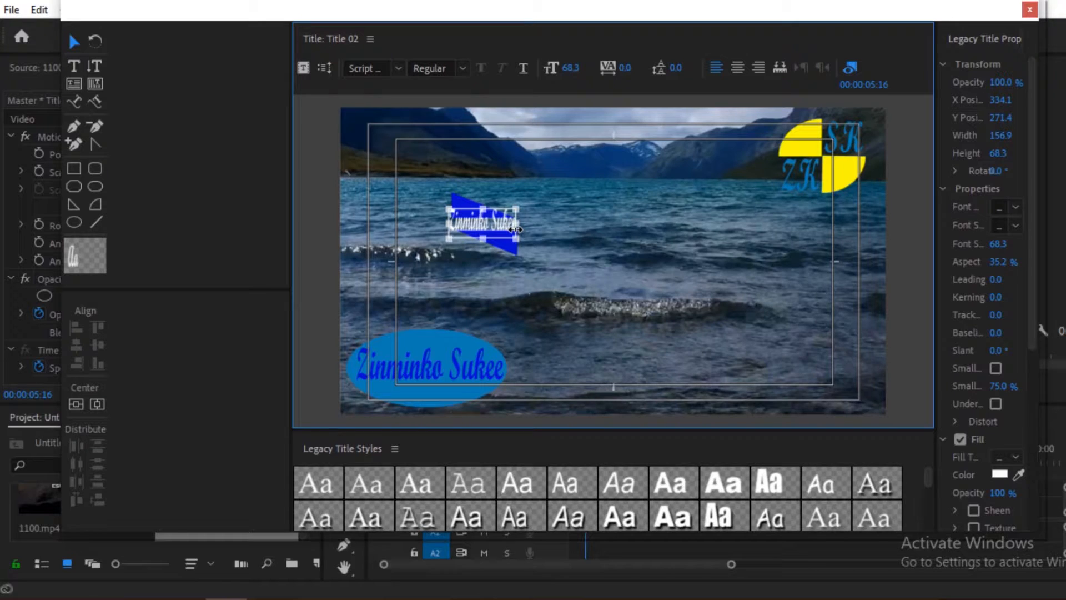
pyautogui.moveTo(450, 226); pyautogui.dragTo(475, 216)
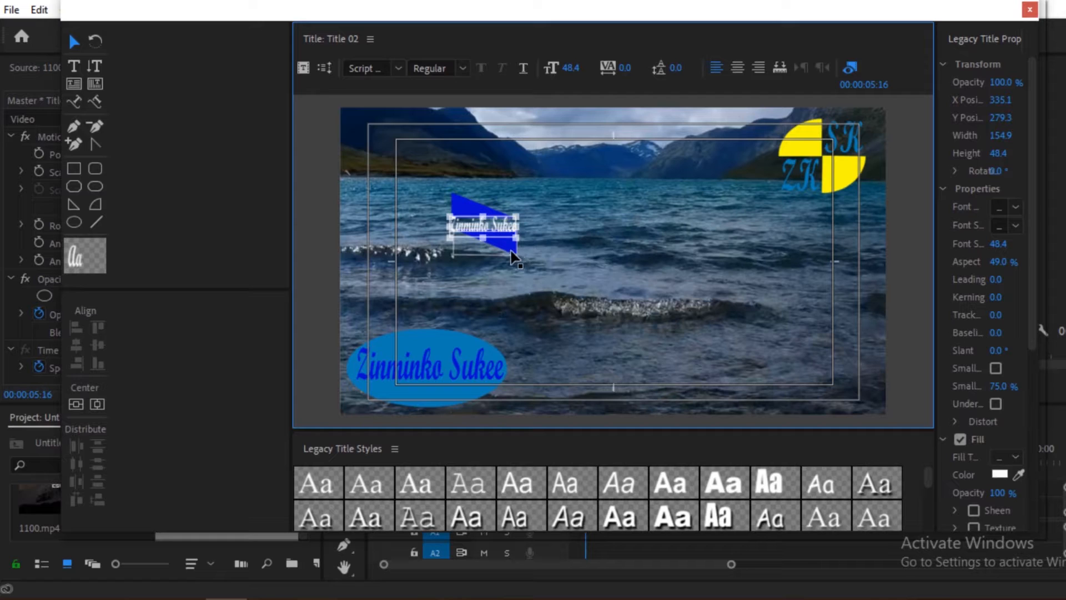
# Change the fill of both the lower and upper wedges to red
pyautogui.click(512, 254)
pyautogui.click(999, 277)
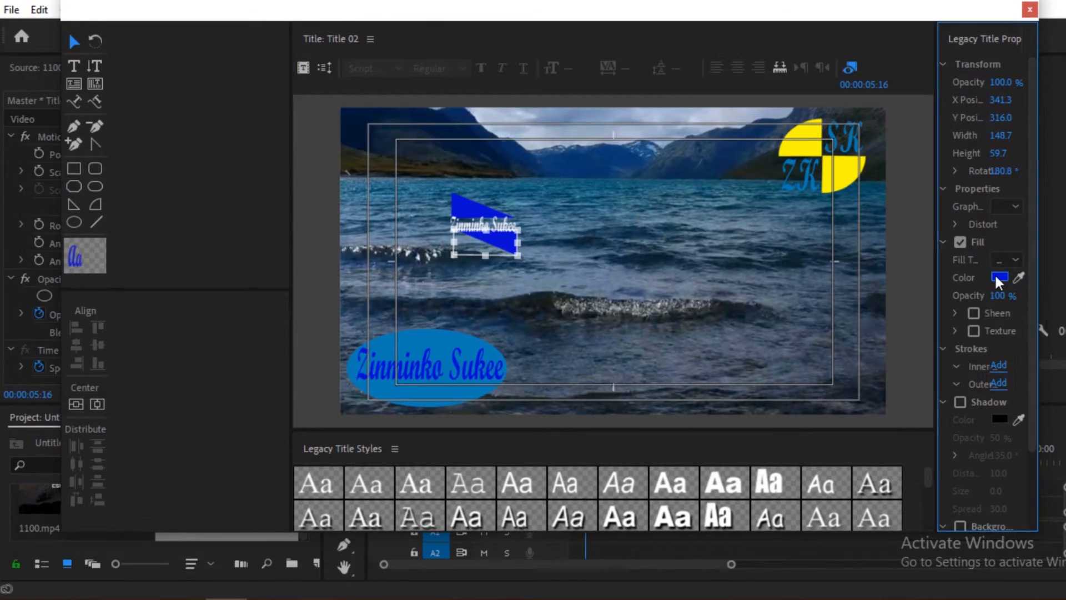
pyautogui.click(622, 429)
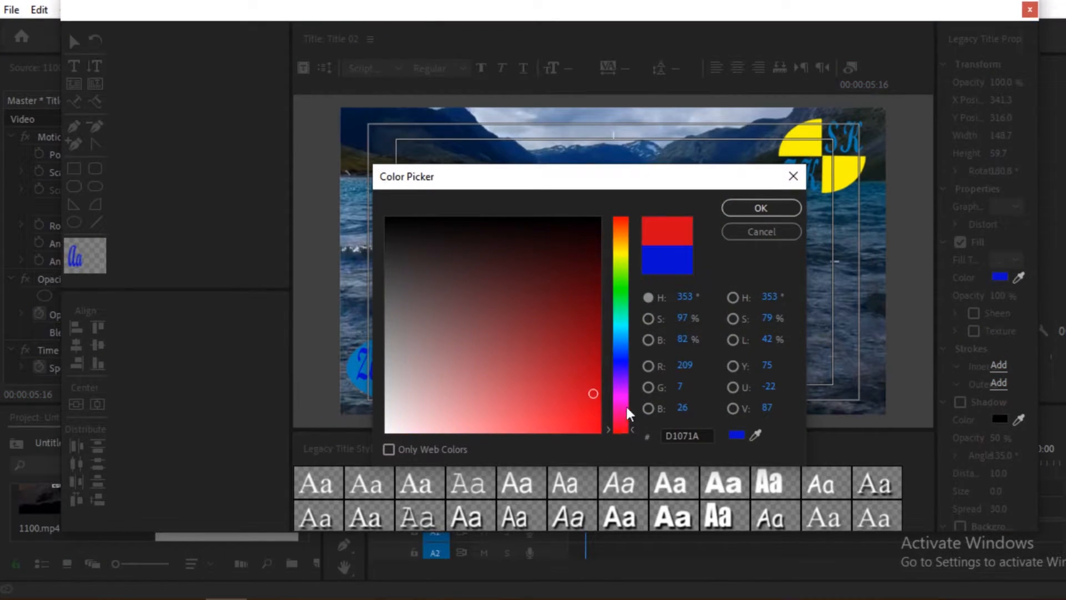
pyautogui.click(592, 403)
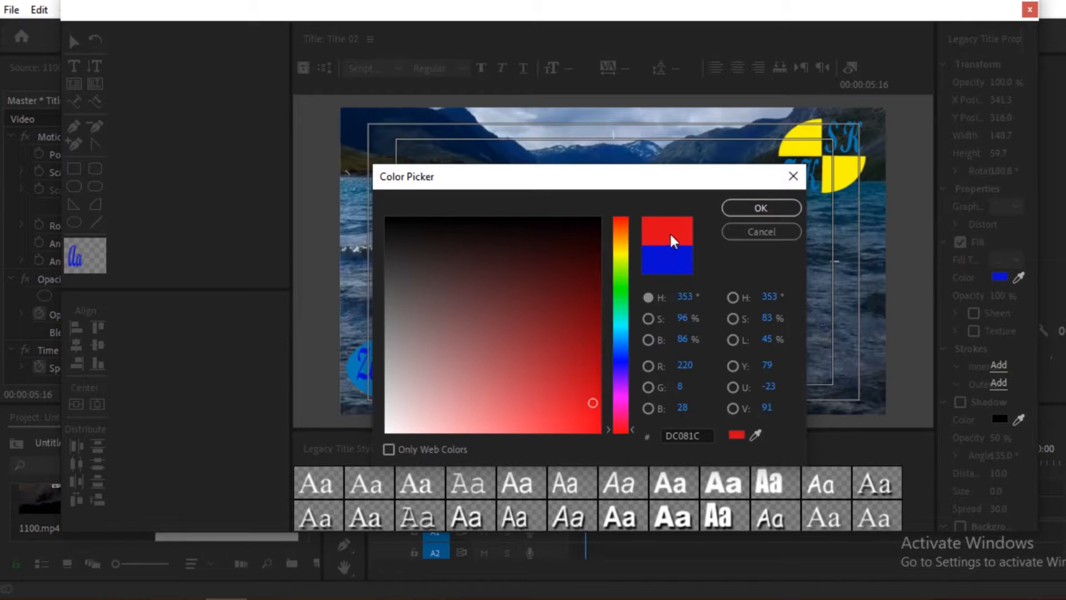
pyautogui.click(760, 208)
pyautogui.click(480, 206)
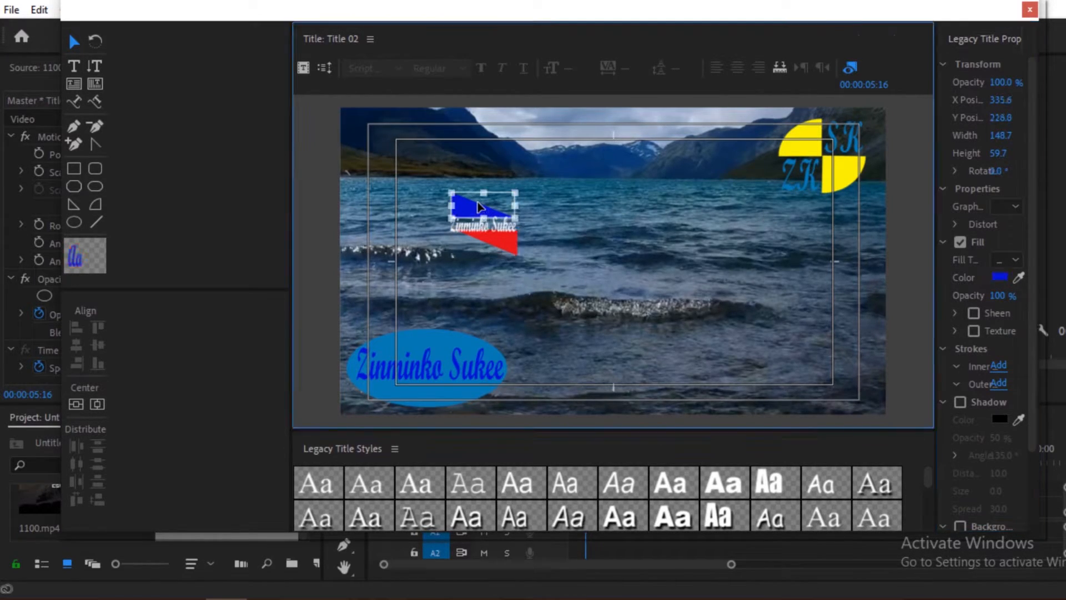
pyautogui.click(1000, 276)
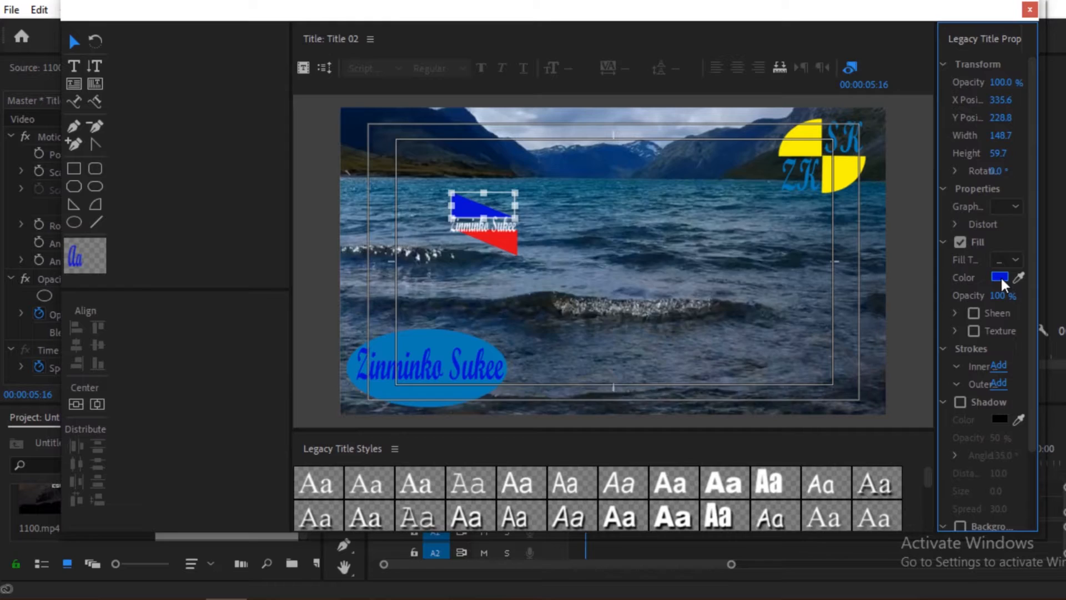
pyautogui.click(624, 426)
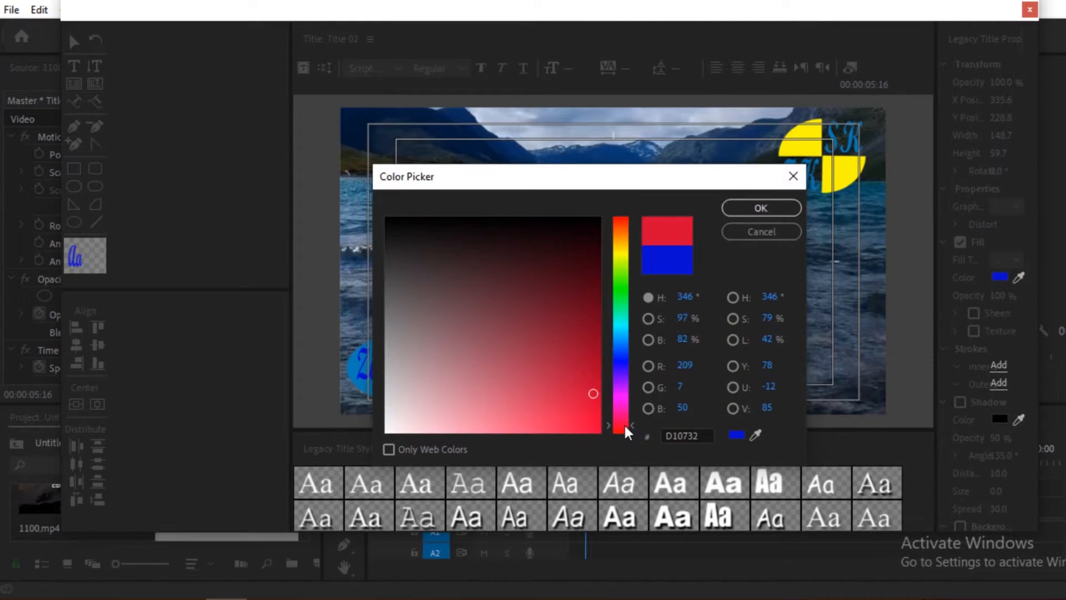
pyautogui.click(760, 208)
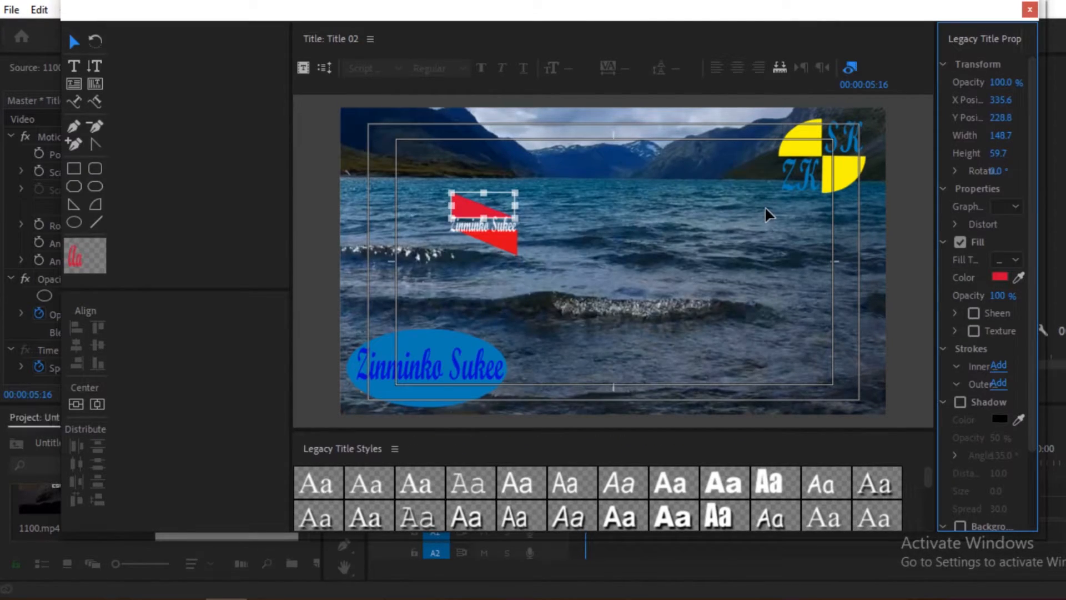
# Nudge the lower wedge slightly down and the upper wedge up one pixel
pyautogui.click(628, 273)
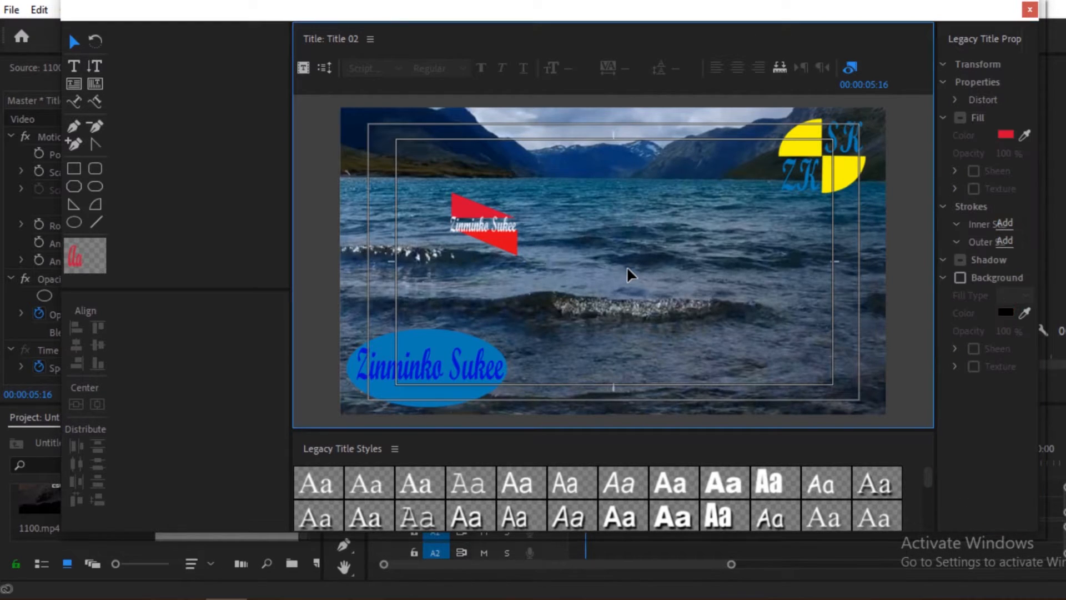
pyautogui.click(504, 252)
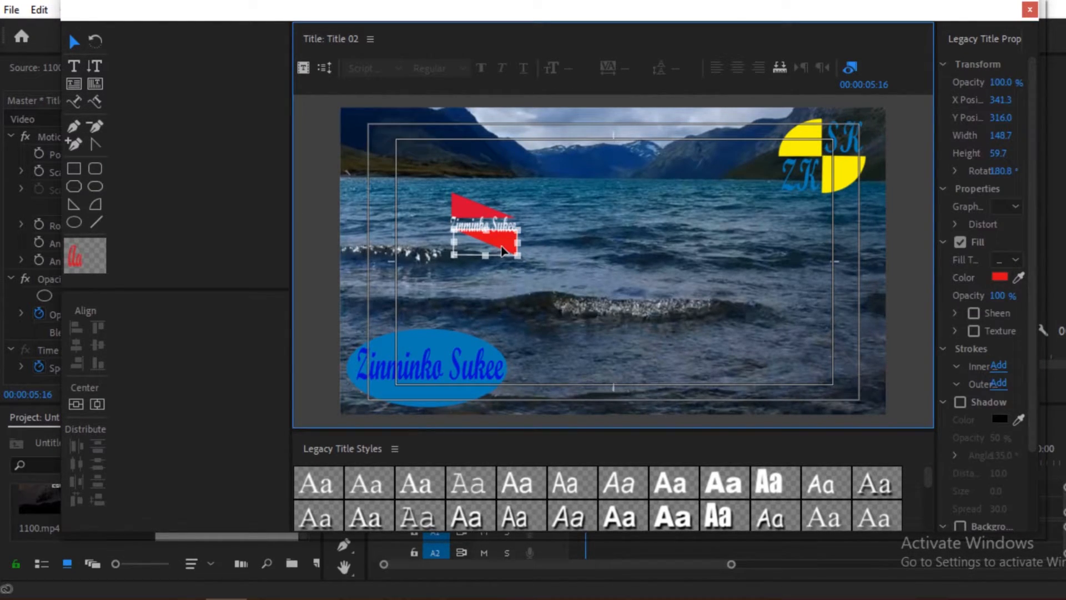
pyautogui.moveTo(502, 251); pyautogui.dragTo(503, 255)
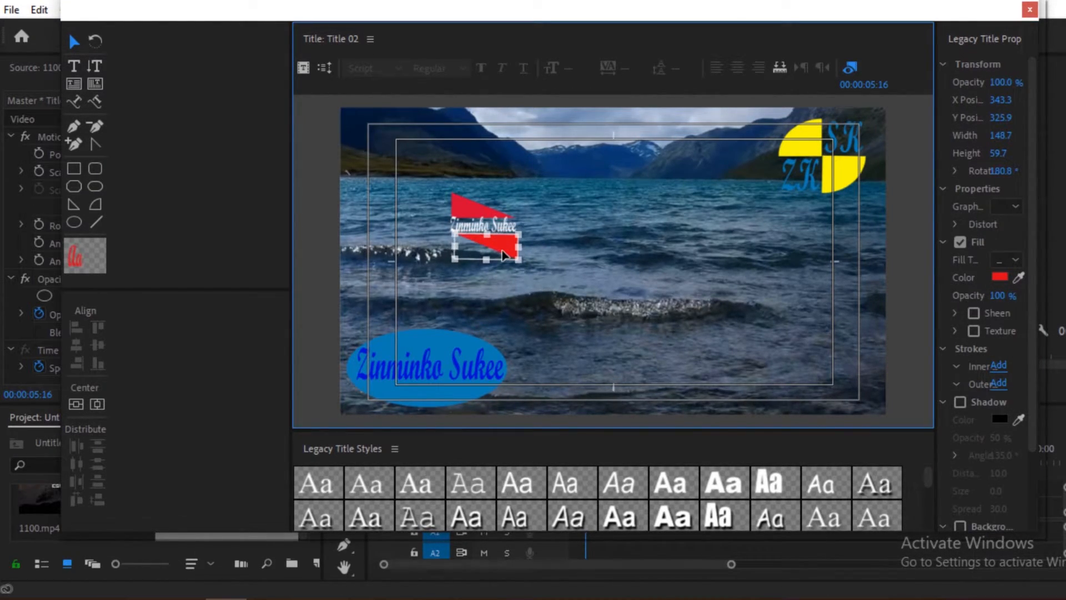
pyautogui.click(602, 209)
pyautogui.click(511, 210)
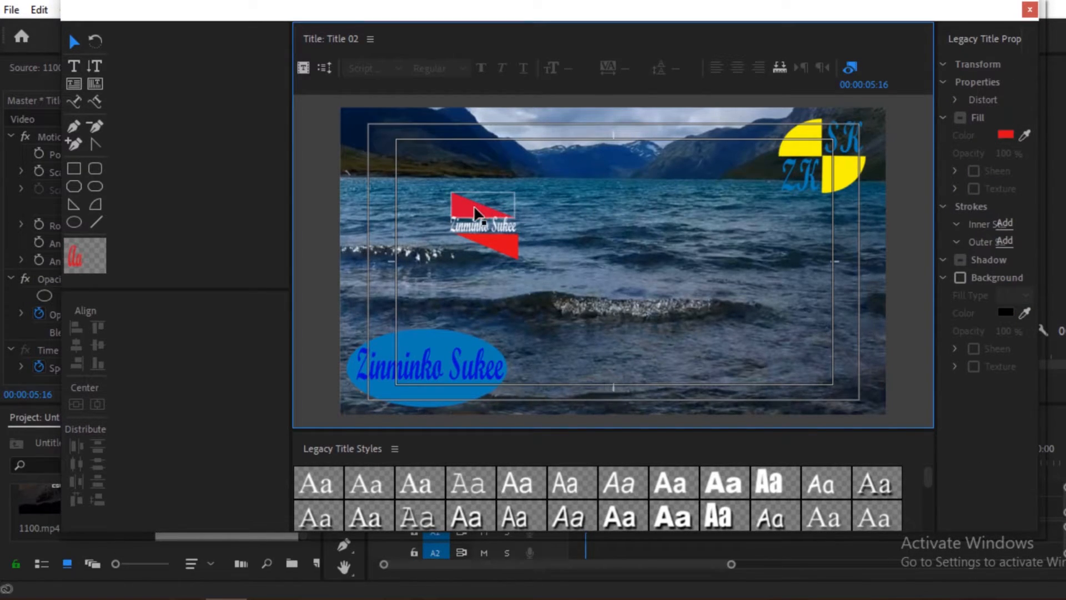
pyautogui.press('w')
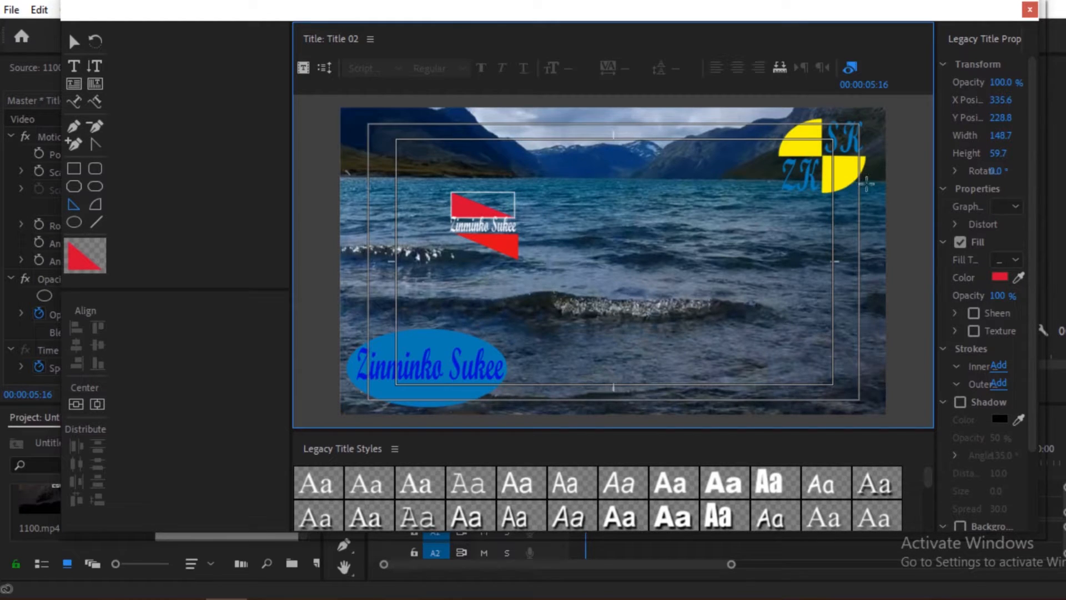
pyautogui.press('Up')
pyautogui.press('Up')
pyautogui.press('Up')
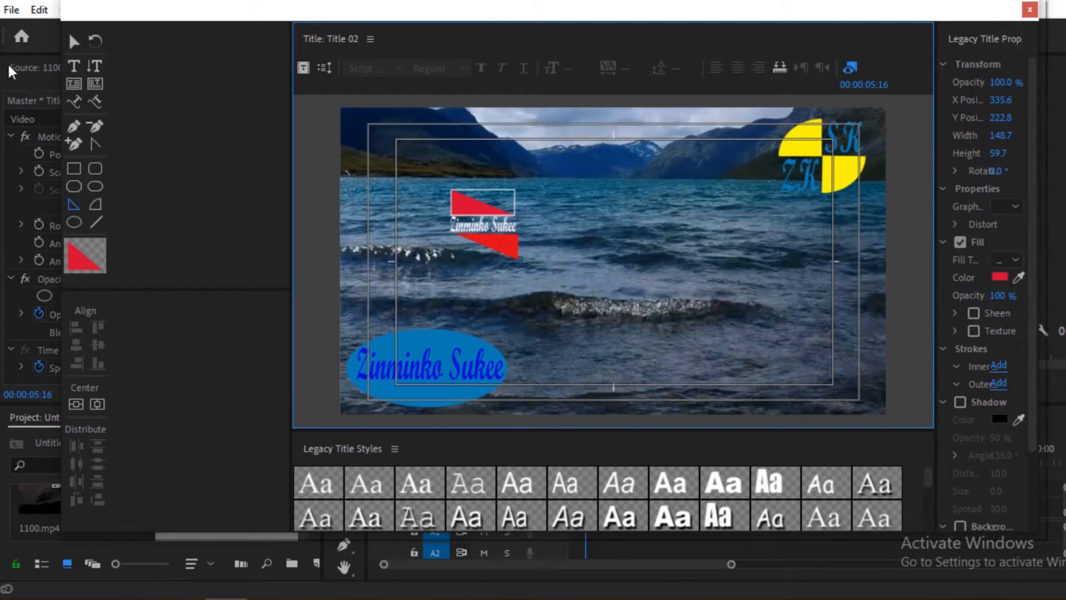
# Select the red wedges and white name together, move them to frame centre, and close the title
pyautogui.click(71, 41)
pyautogui.click(614, 234)
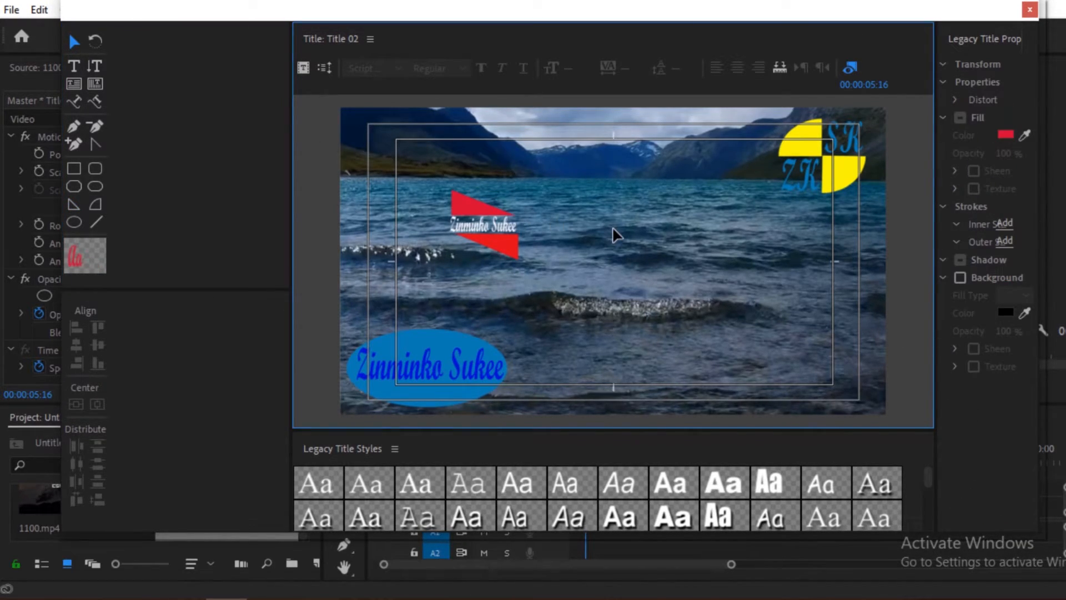
pyautogui.moveTo(436, 182); pyautogui.dragTo(519, 261)
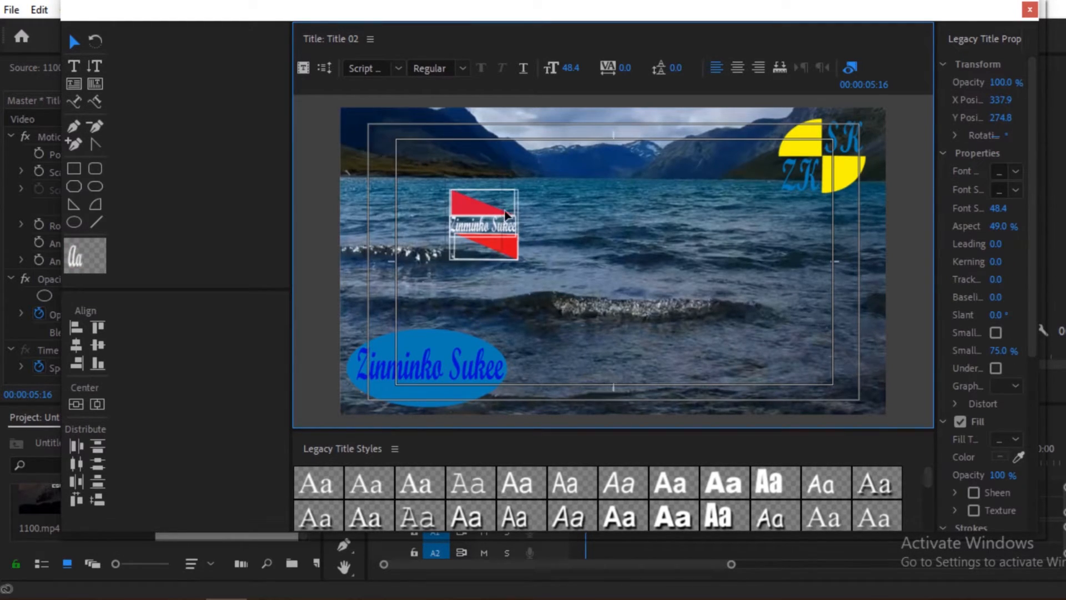
pyautogui.moveTo(515, 197); pyautogui.dragTo(528, 206)
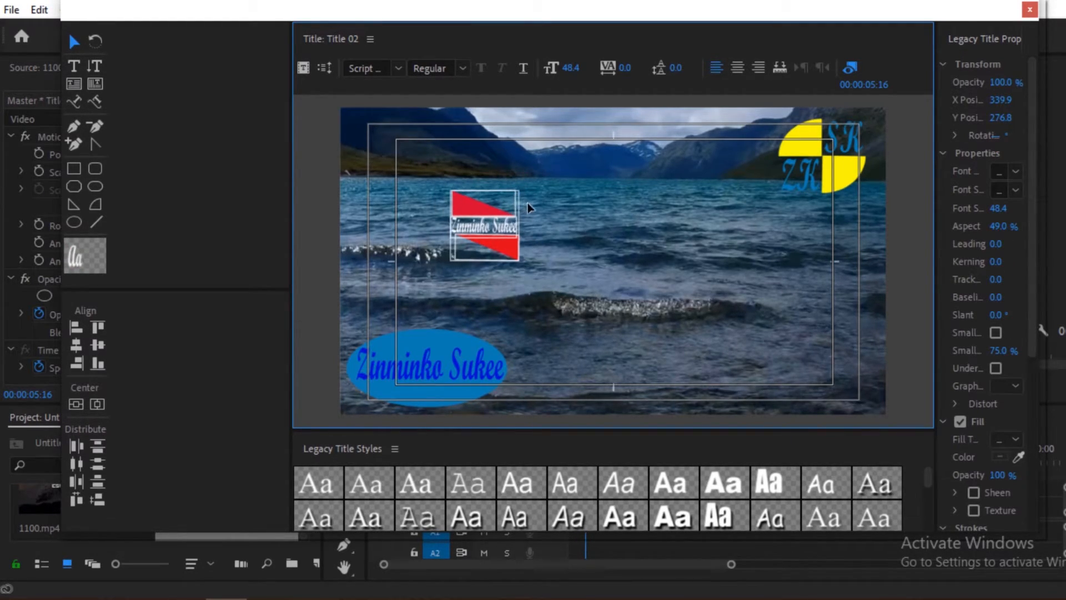
pyautogui.moveTo(609, 245); pyautogui.dragTo(647, 238)
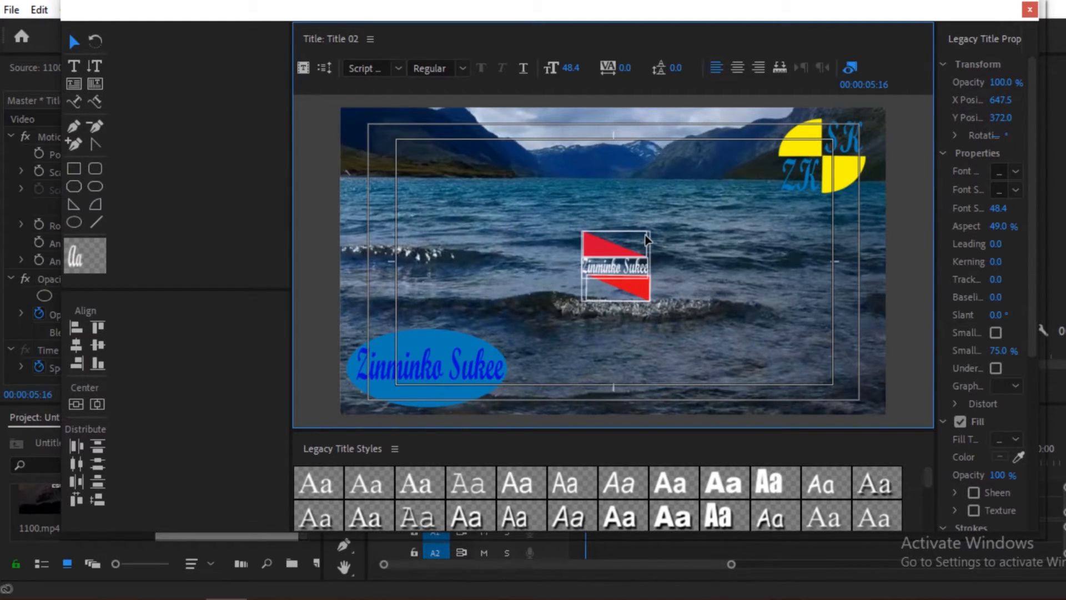
pyautogui.click(1030, 9)
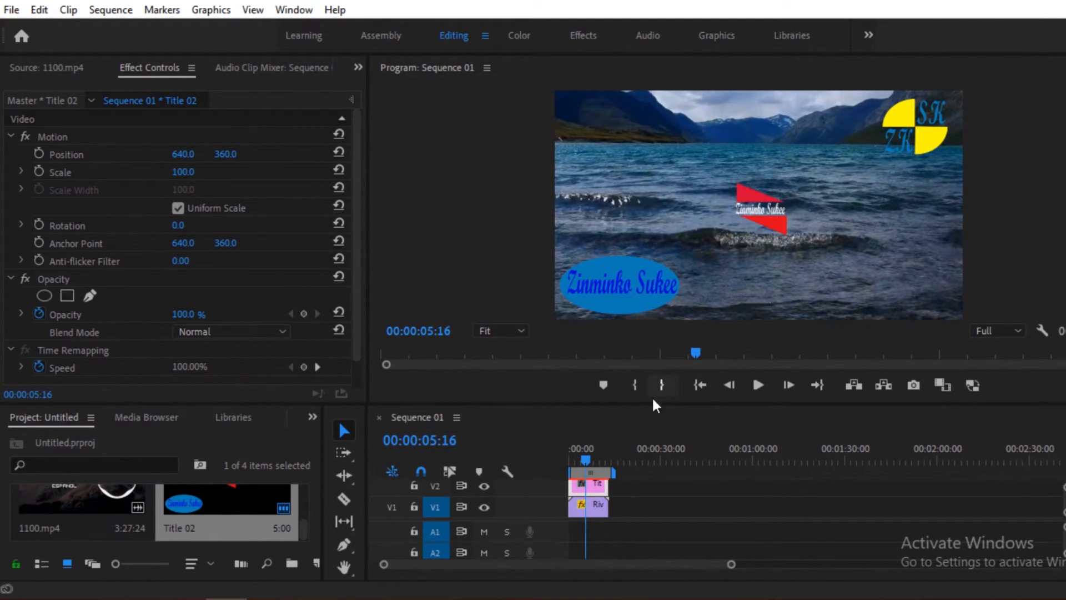
# Enlarge the timeline, rewind to 00:00 and play Sequence 01 until 00:00:07:00
pyautogui.moveTo(654, 404); pyautogui.dragTo(644, 354)
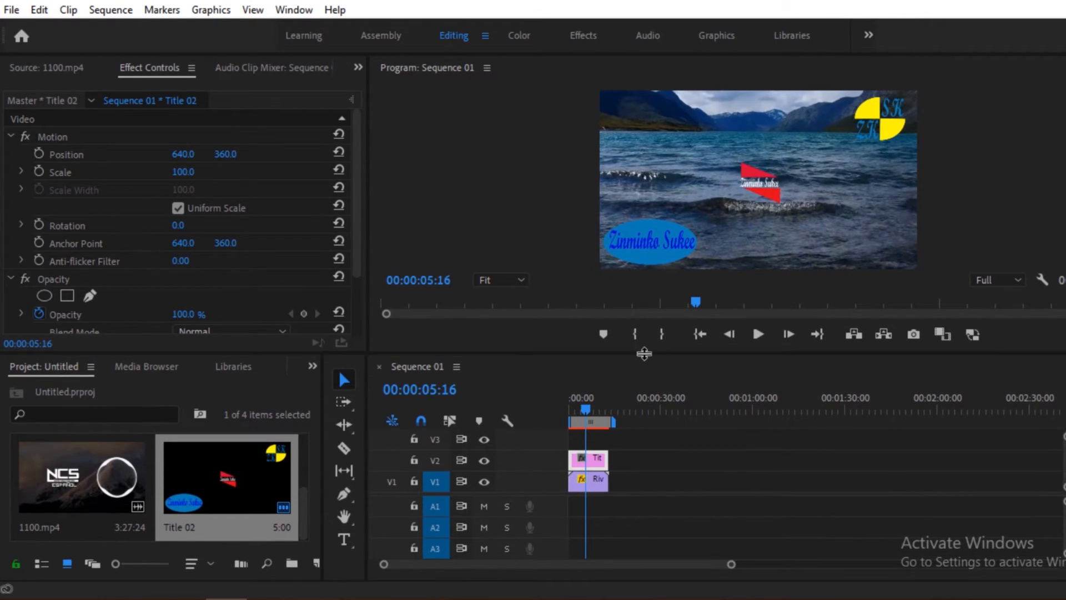
pyautogui.moveTo(585, 409); pyautogui.dragTo(537, 411)
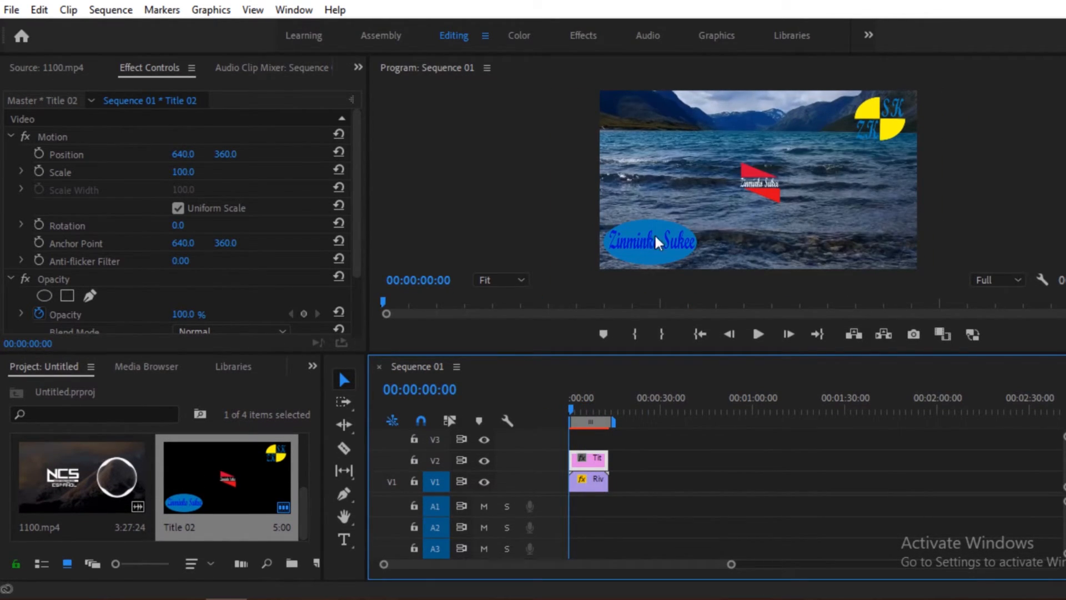
pyautogui.click(758, 334)
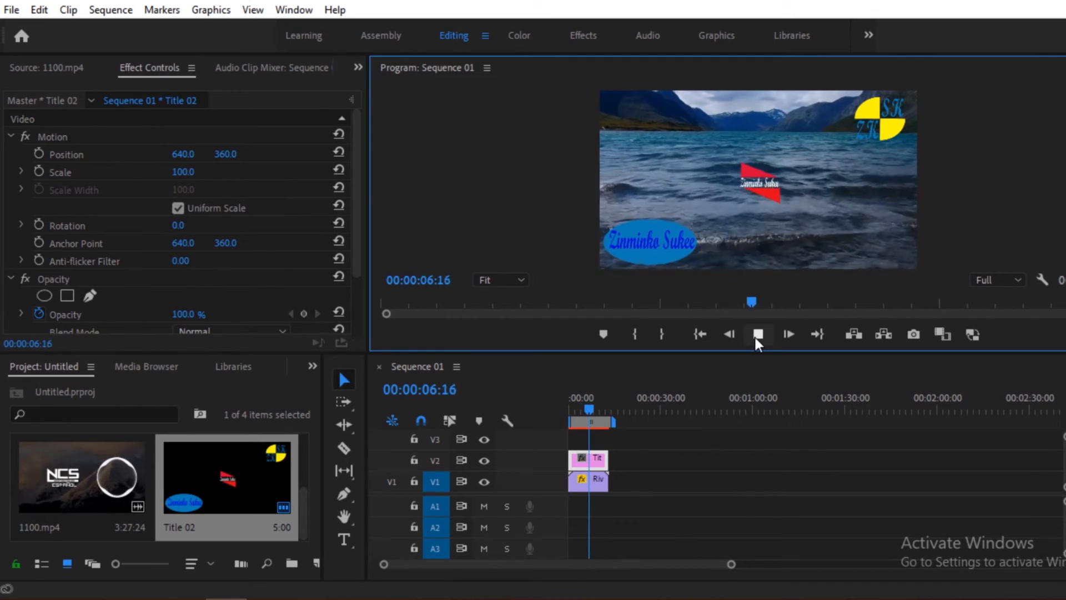
pyautogui.click(756, 335)
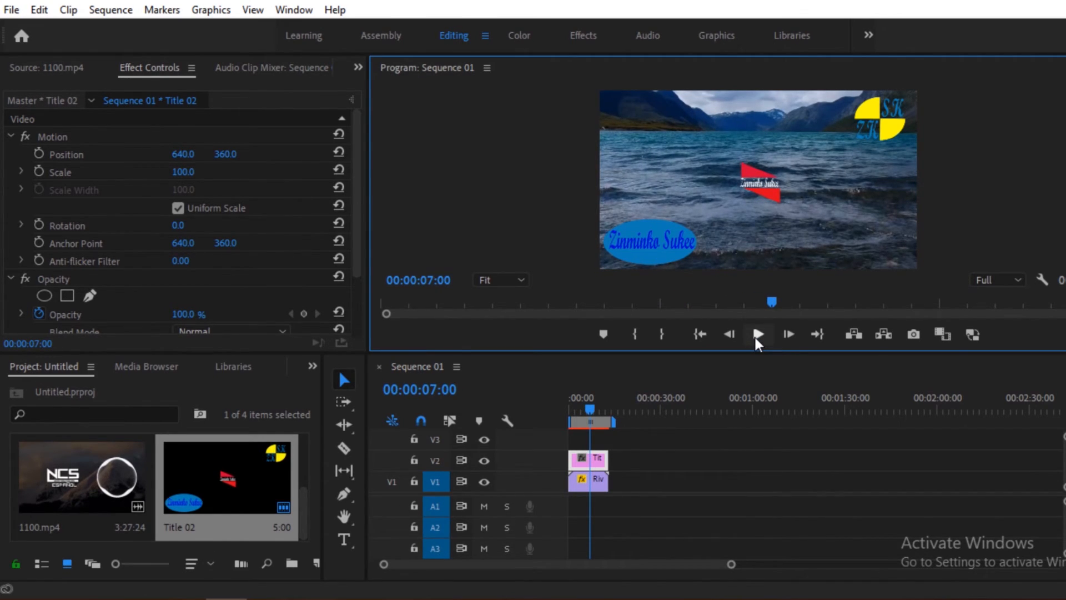